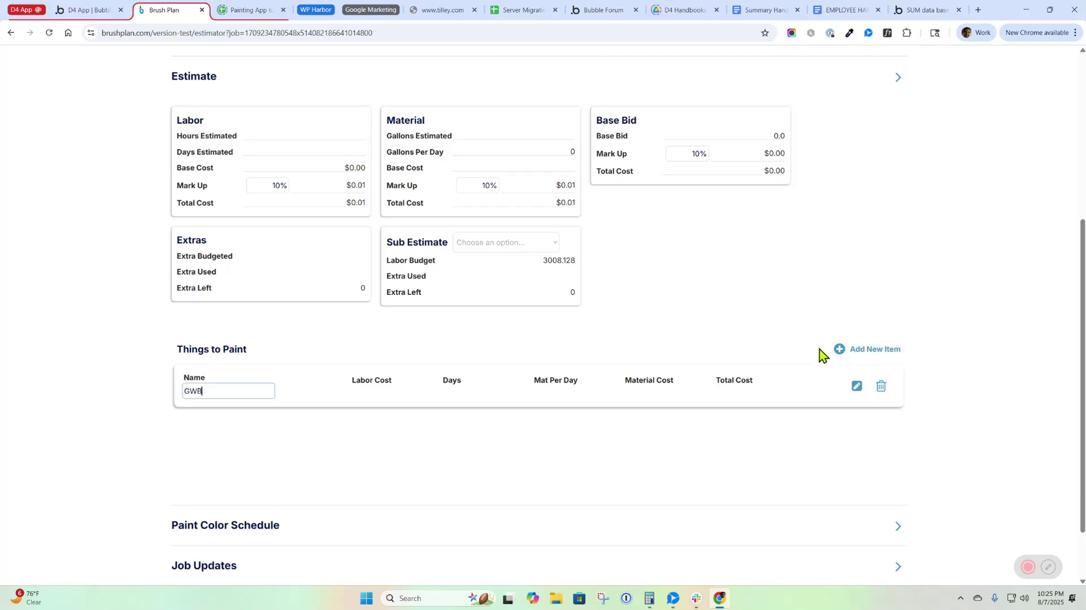
Expand the GWB item under Things to Paint and enter GWB as its first line's description.
{"action": "left_click", "coordinate": [856, 386]}
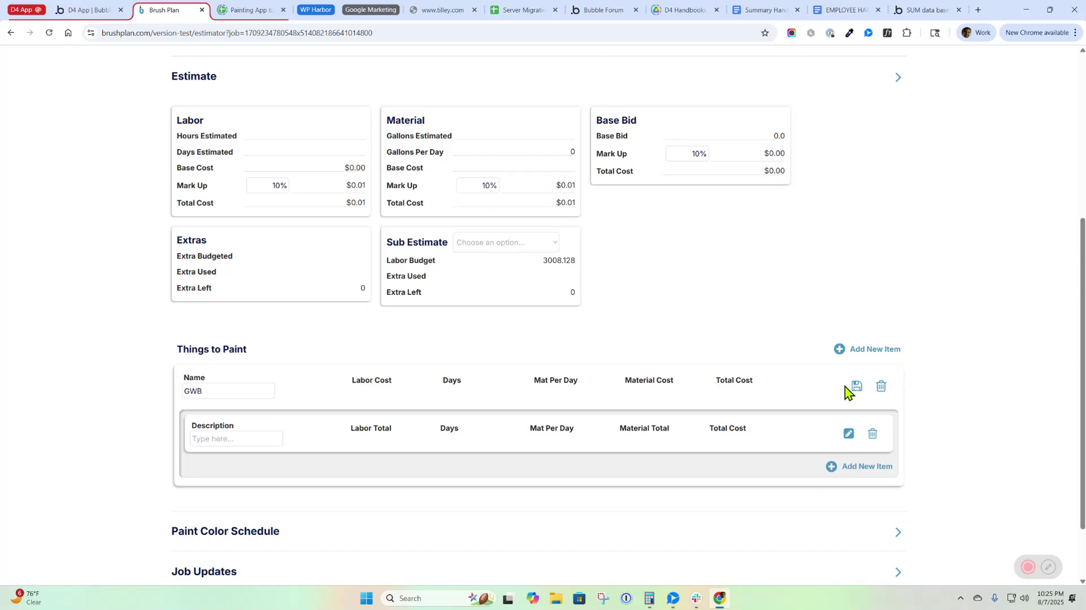
{"action": "left_click", "coordinate": [259, 444]}
{"action": "type", "text": "GWB"}
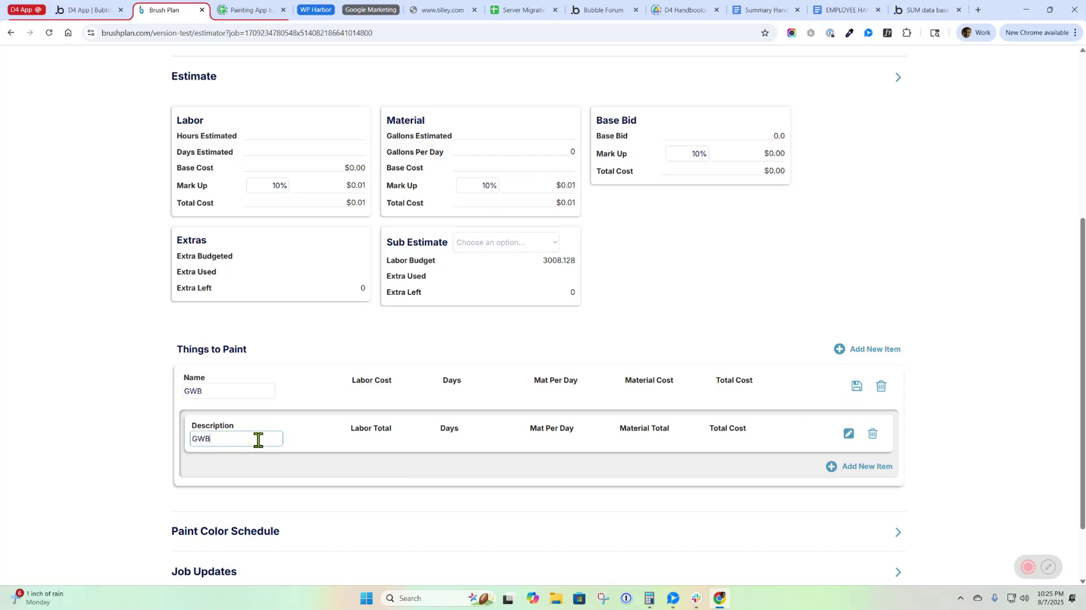
{"action": "left_click", "coordinate": [847, 438]}
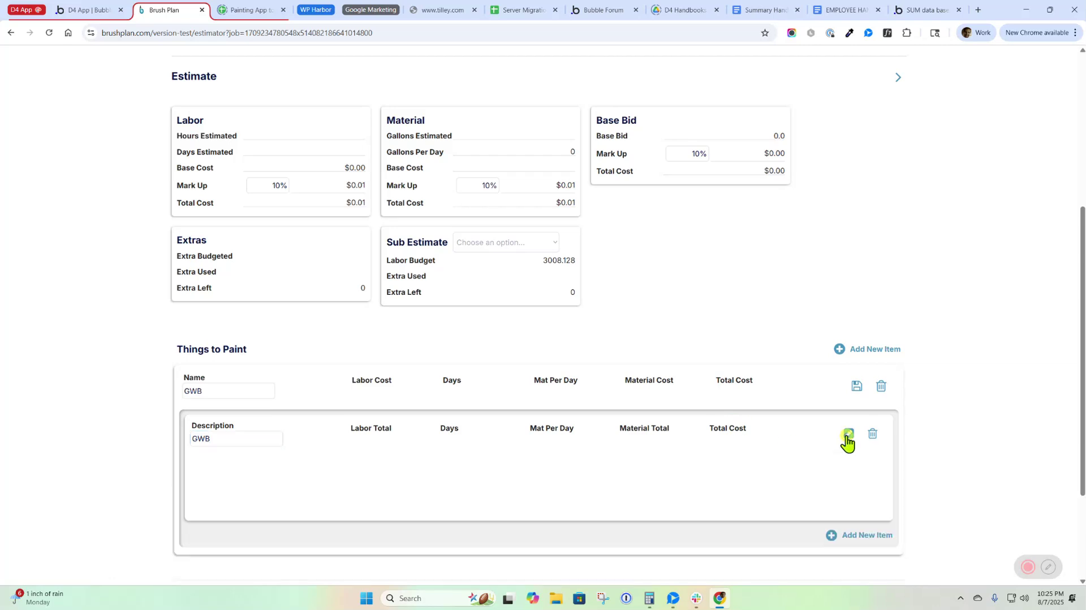
{"action": "left_click", "coordinate": [849, 434]}
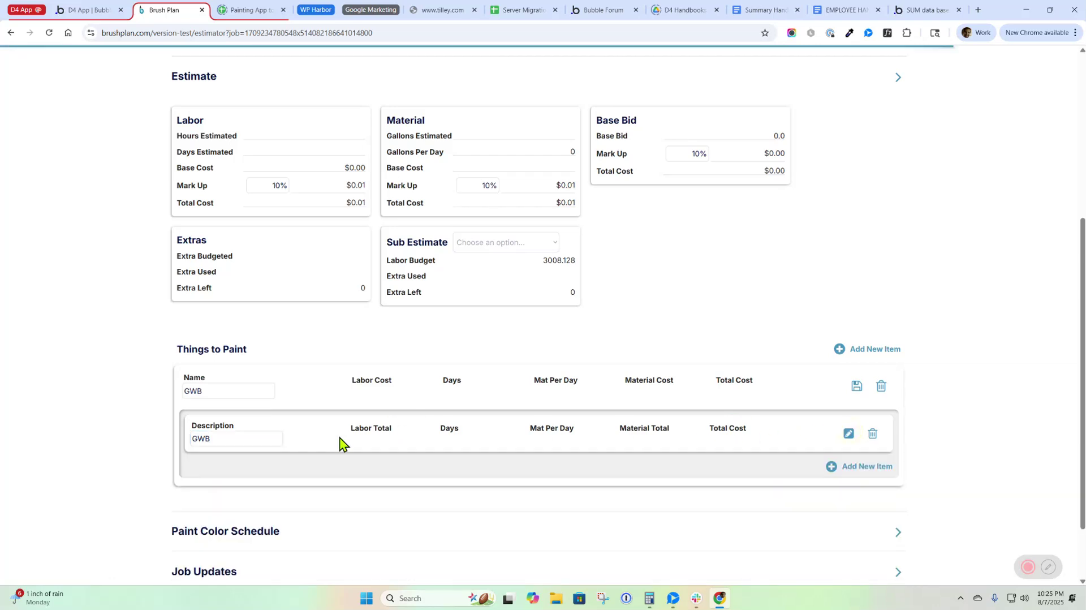
Add two more lines to the GWB item, described as GWB Bulletin 1 and GWB Extra 101.
{"action": "left_click", "coordinate": [853, 468]}
{"action": "left_click", "coordinate": [230, 481]}
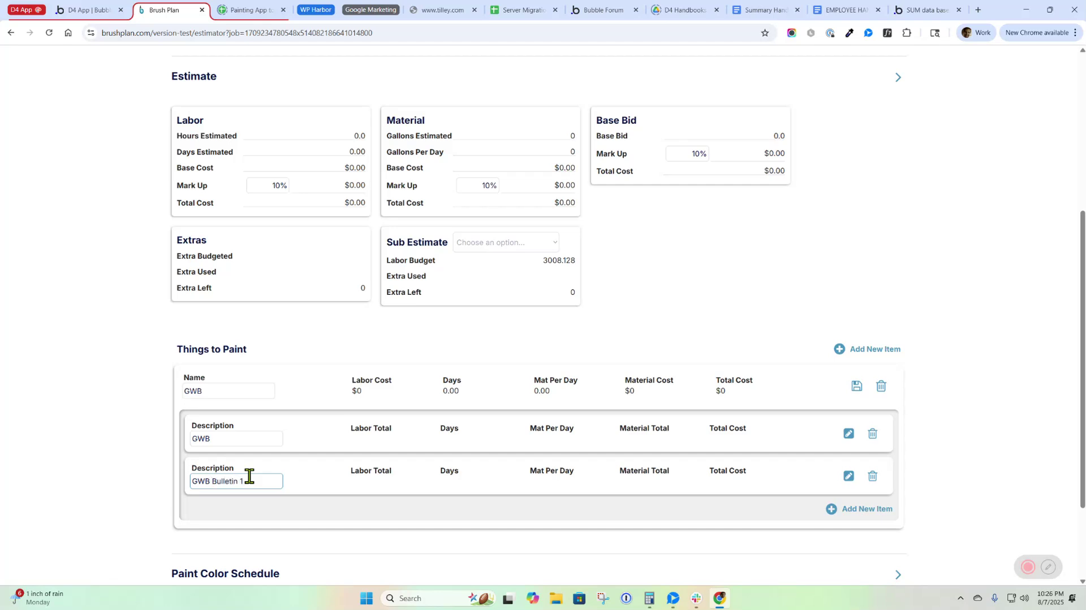
{"action": "left_click", "coordinate": [862, 508]}
{"action": "left_click", "coordinate": [262, 522]}
{"action": "type", "text": "GW"}
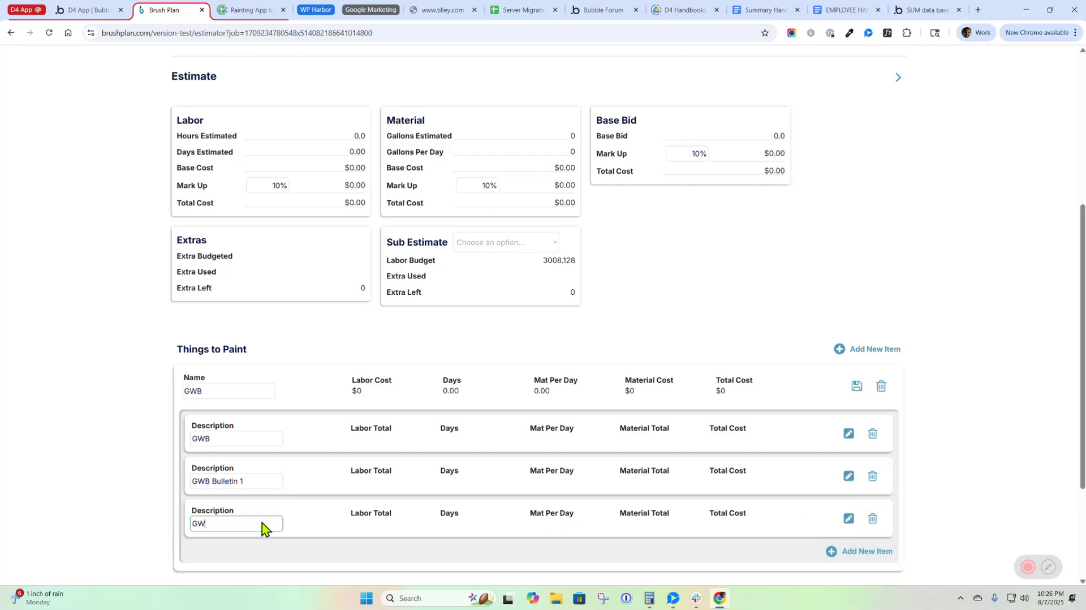
{"action": "type", "text": "B Extra 101"}
Open the details of the GWB line and save its pricing style as Production Rate.
{"action": "scroll", "coordinate": [446, 462], "scroll_direction": "down", "scroll_amount": 2}
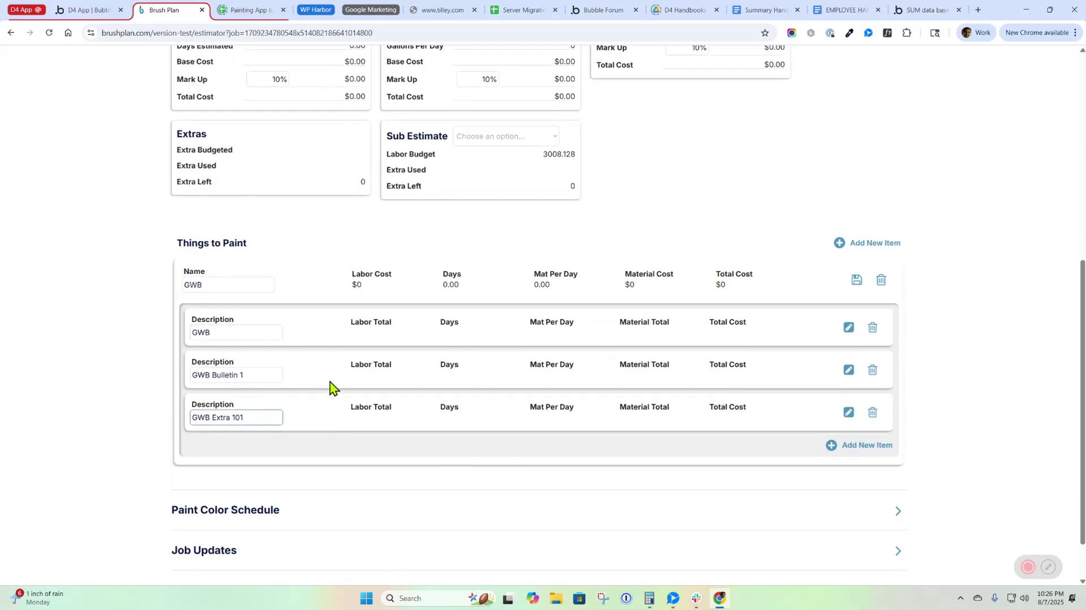
{"action": "left_click", "coordinate": [848, 328]}
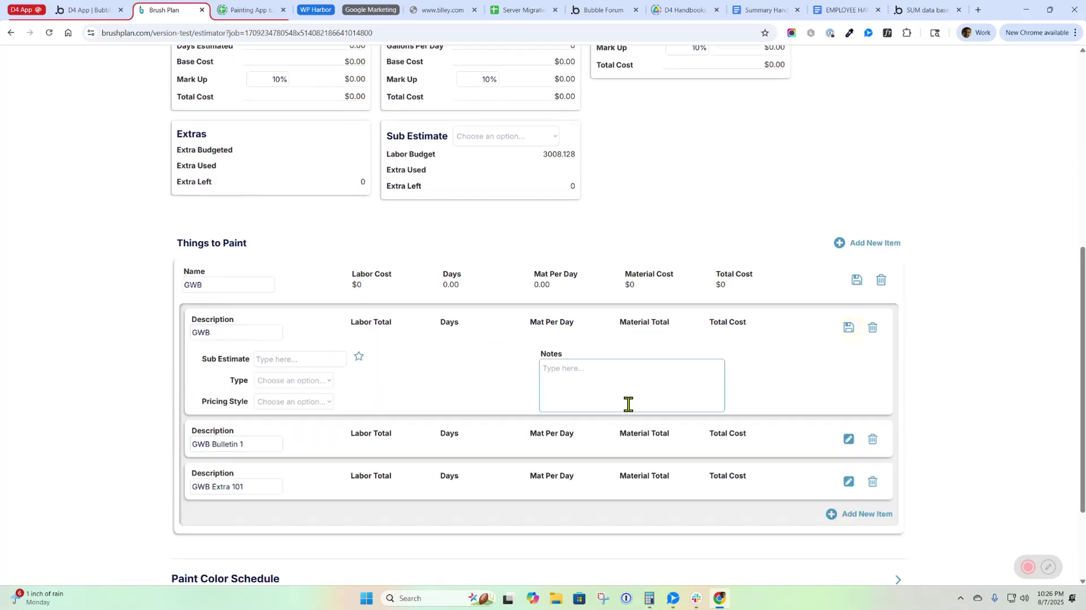
{"action": "scroll", "coordinate": [641, 399], "scroll_direction": "down", "scroll_amount": 1}
{"action": "left_click", "coordinate": [287, 313]}
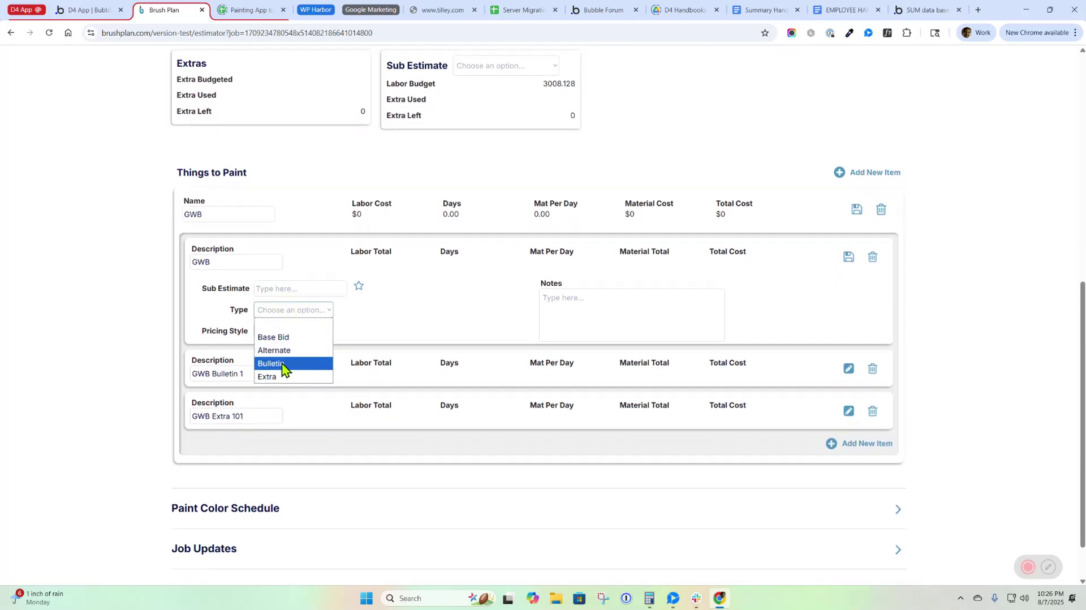
{"action": "left_click", "coordinate": [285, 332]}
{"action": "left_click", "coordinate": [286, 332]}
{"action": "left_click", "coordinate": [291, 358]}
{"action": "left_click", "coordinate": [345, 331]}
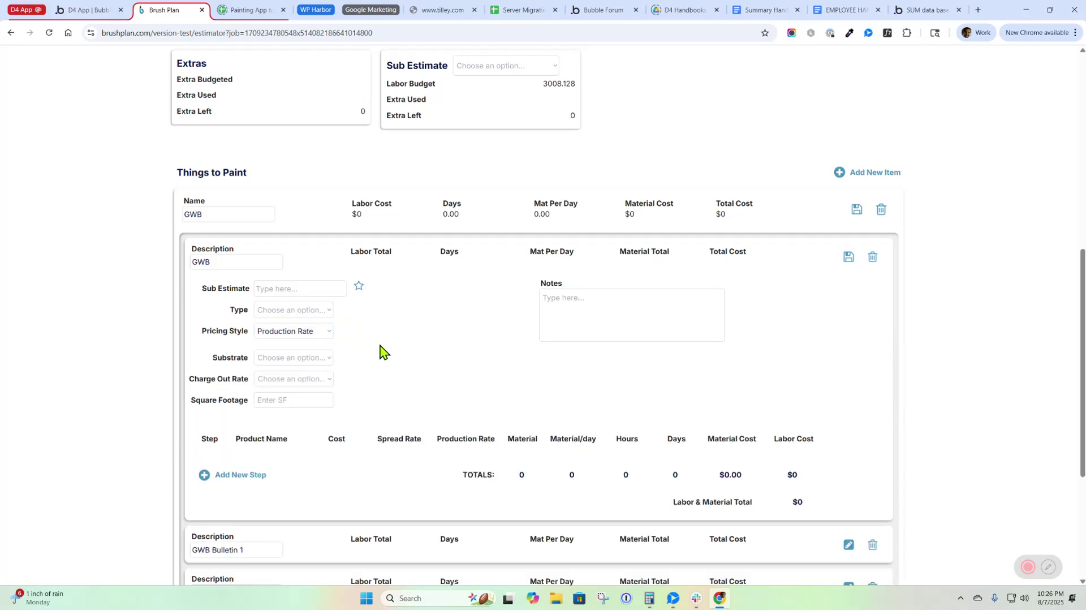
Try the Lump Sum and Time Per Item pricing styles on the GWB line.
{"action": "left_click", "coordinate": [300, 331]}
{"action": "left_click", "coordinate": [302, 362]}
{"action": "left_click", "coordinate": [298, 330]}
{"action": "left_click", "coordinate": [283, 371]}
{"action": "left_click", "coordinate": [232, 401]}
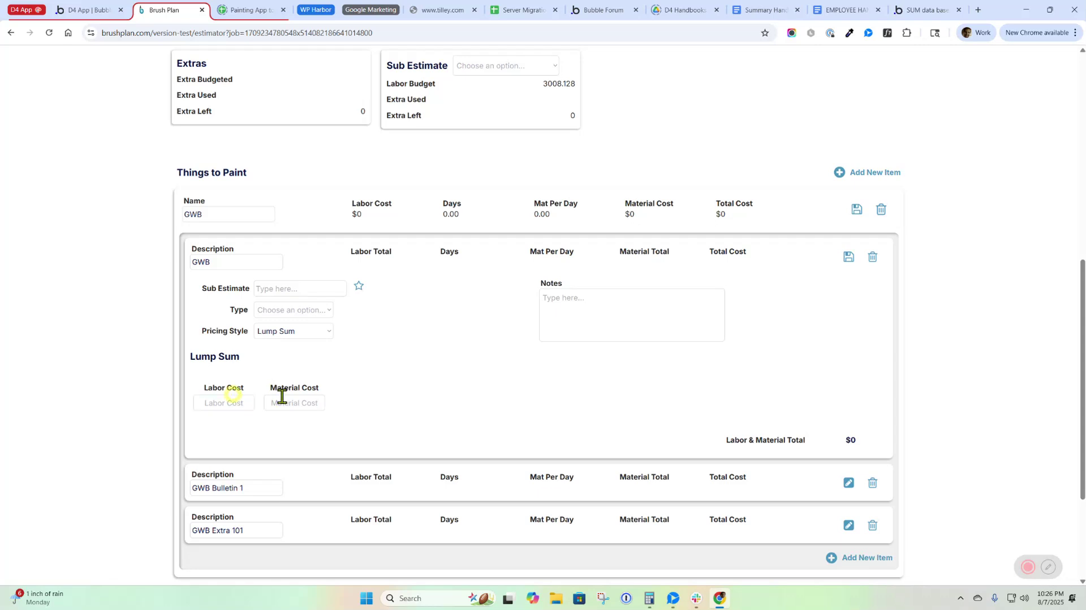
{"action": "left_click", "coordinate": [296, 332]}
{"action": "left_click", "coordinate": [290, 380]}
{"action": "left_click", "coordinate": [345, 331]}
Return the GWB line to Production Rate pricing and save its substrate as Drywall.
{"action": "left_click", "coordinate": [317, 333]}
{"action": "left_click", "coordinate": [299, 357]}
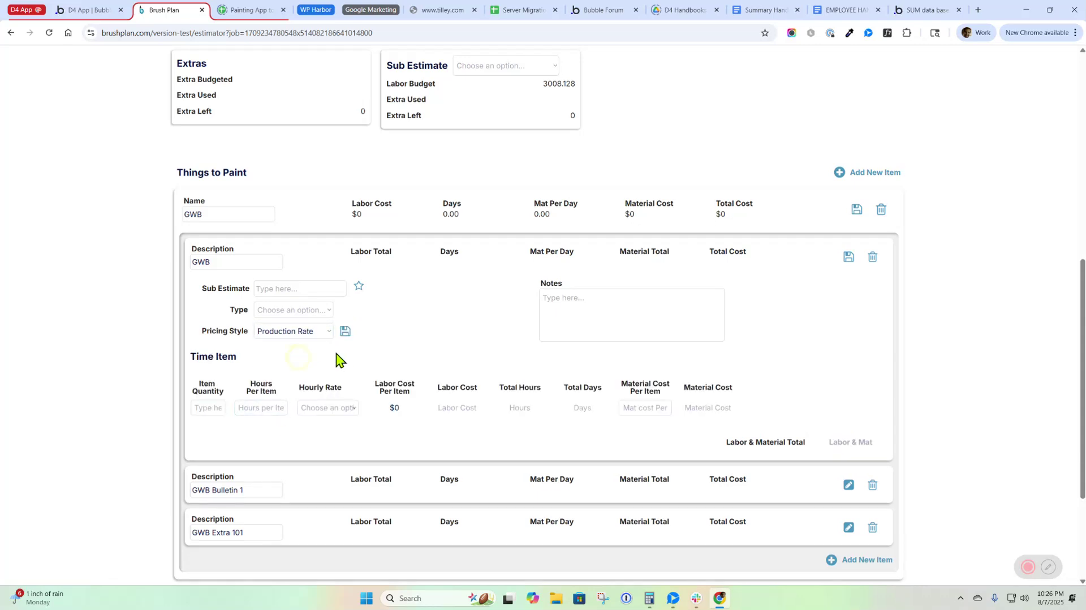
{"action": "left_click", "coordinate": [290, 362]}
{"action": "left_click", "coordinate": [279, 381]}
{"action": "left_click", "coordinate": [345, 358]}
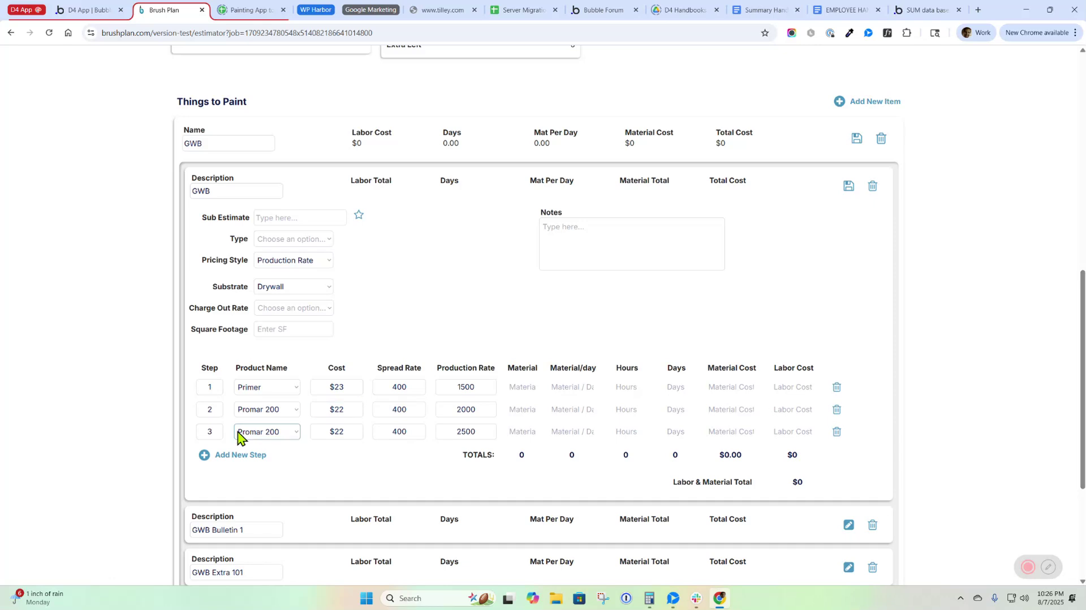
Give the GWB line the Rate 60 $60.00/h charge out rate and save a square footage of 5,000.
{"action": "left_click", "coordinate": [289, 309]}
{"action": "left_click", "coordinate": [289, 335]}
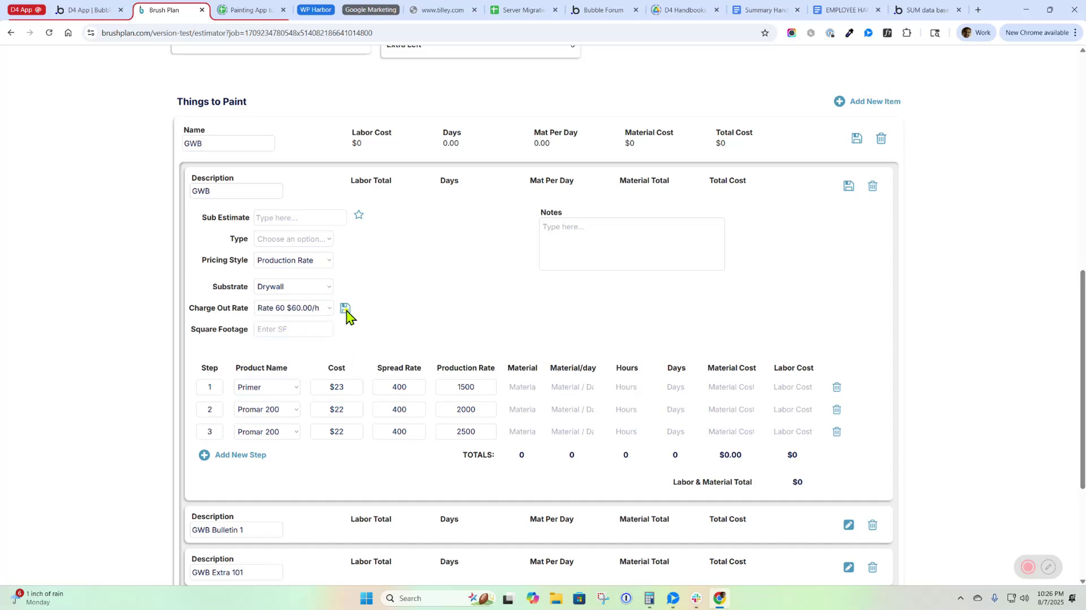
{"action": "left_click", "coordinate": [289, 332]}
{"action": "type", "text": "5000"}
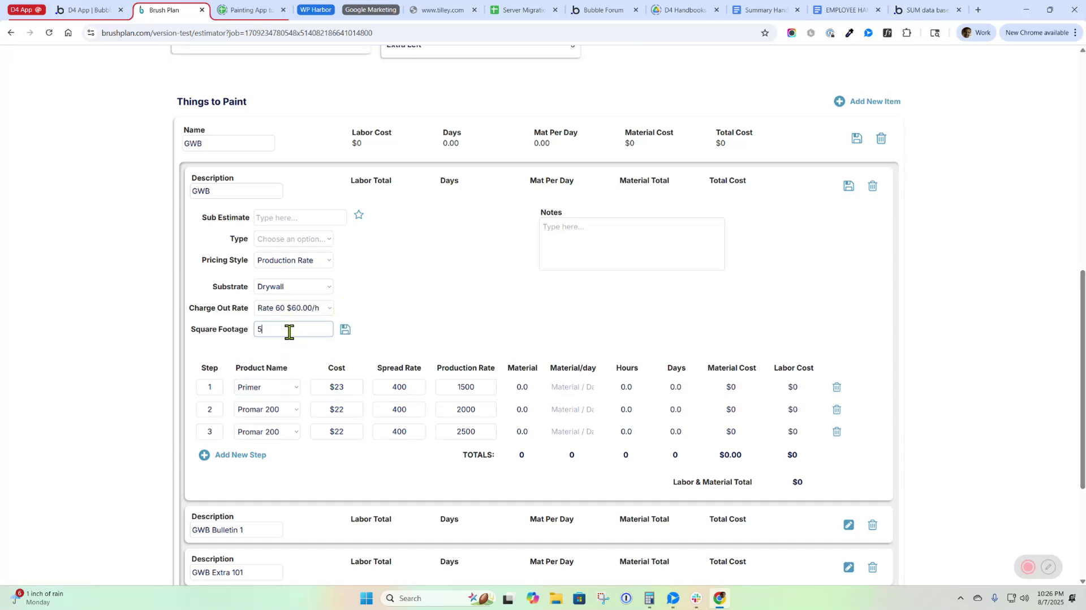
{"action": "left_click", "coordinate": [343, 331]}
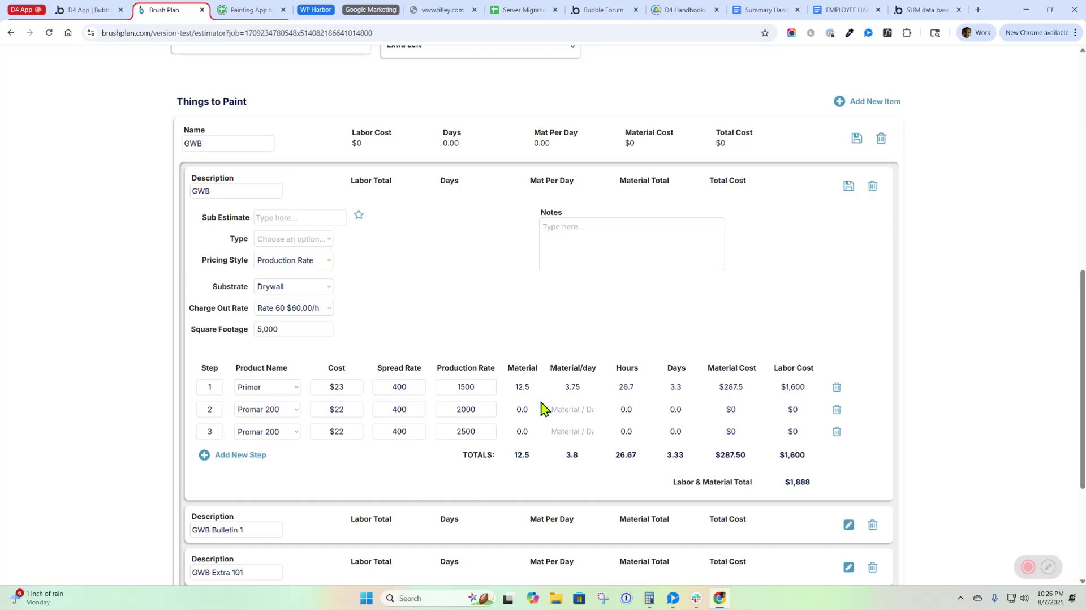
Set the production rate of the GWB line's Primer step to 1501 and save the step.
{"action": "scroll", "coordinate": [637, 388], "scroll_direction": "down", "scroll_amount": 1}
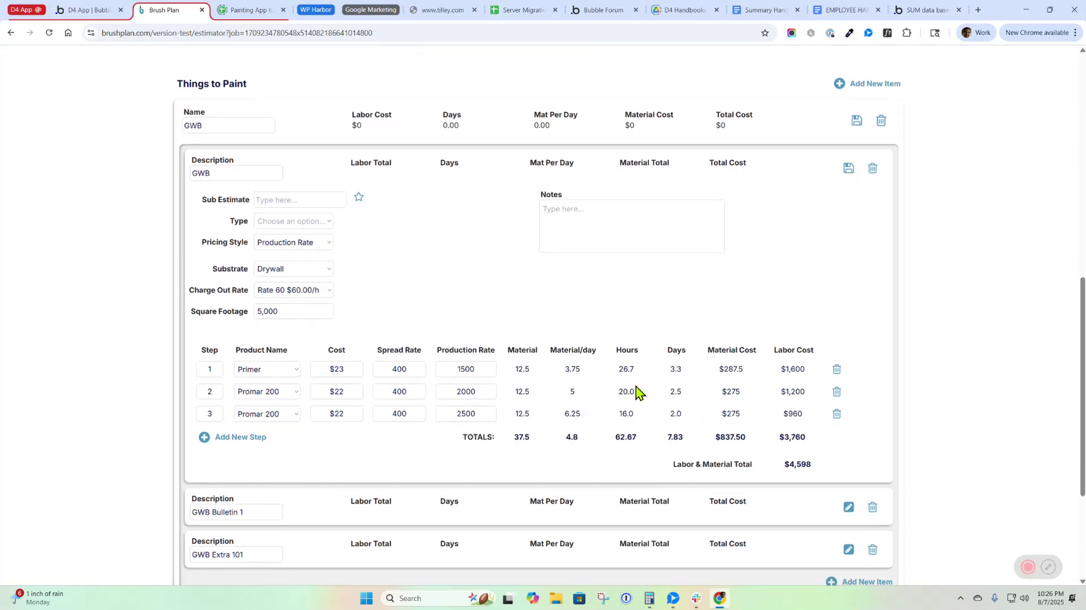
{"action": "left_click", "coordinate": [490, 351]}
{"action": "key", "text": "BackSpace"}
{"action": "type", "text": "1"}
{"action": "left_click", "coordinate": [667, 358]}
{"action": "left_click", "coordinate": [859, 352]}
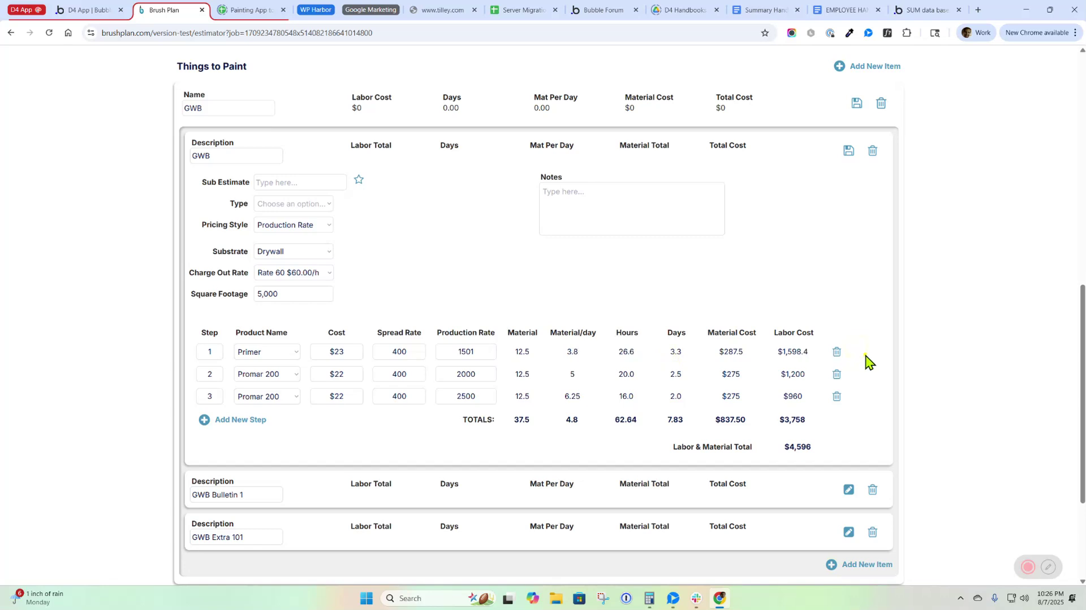
Enter 1500 as the Primer step's production rate, and save and close the GWB line's details.
{"action": "left_click", "coordinate": [485, 359]}
{"action": "key", "text": "BackSpace"}
{"action": "type", "text": "0"}
{"action": "left_click", "coordinate": [682, 367]}
{"action": "left_click", "coordinate": [849, 153]}
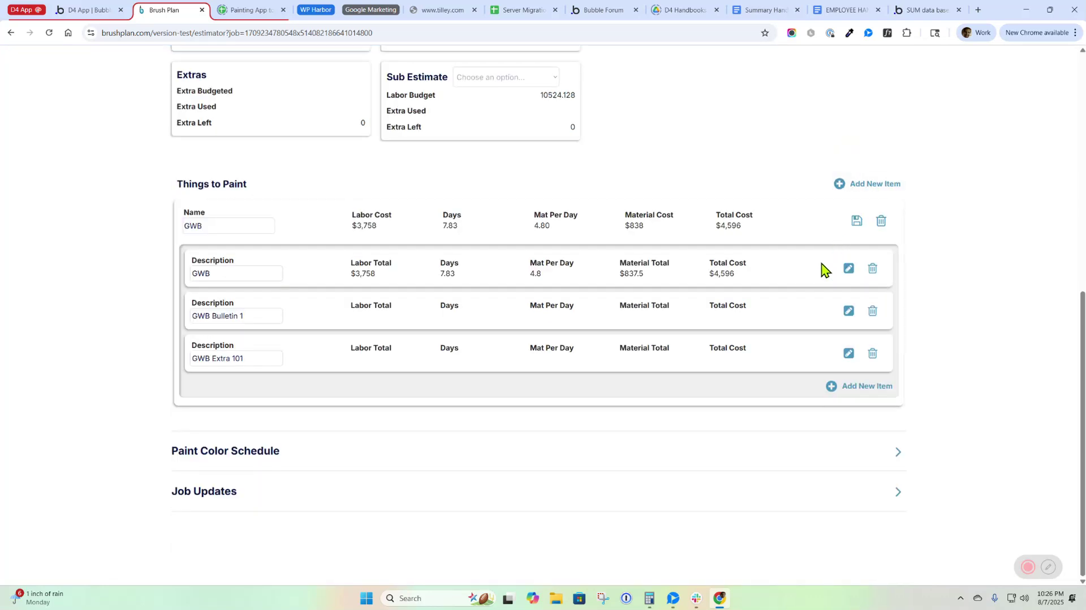
Examine the estimated quantities, costs and markups in the Labor, Material and Base Bid summaries.
{"action": "scroll", "coordinate": [758, 285], "scroll_direction": "up", "scroll_amount": 4}
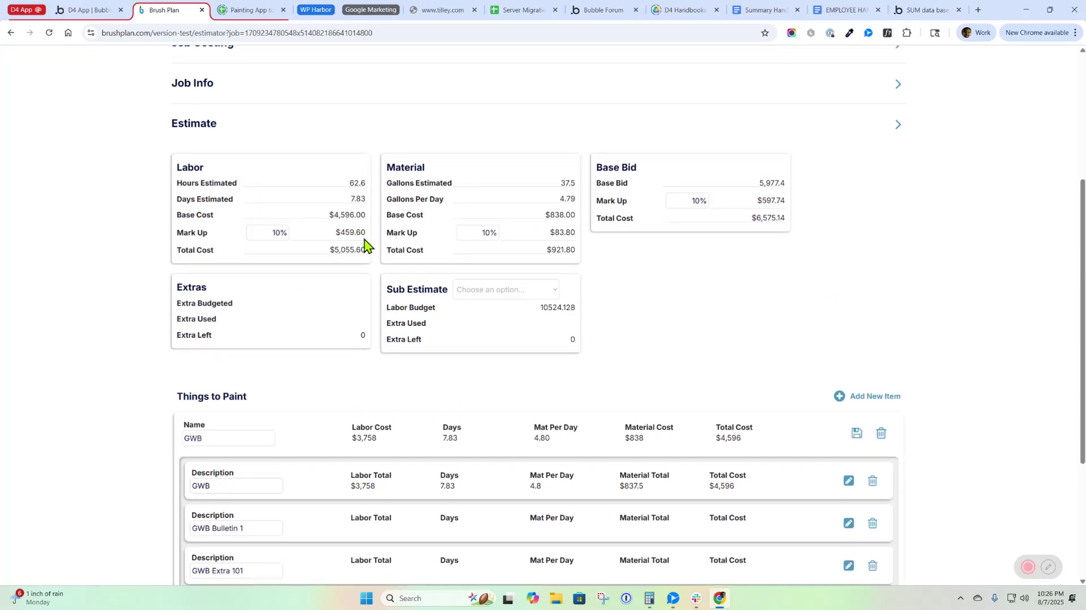
{"action": "double_click", "coordinate": [258, 234]}
{"action": "left_click", "coordinate": [478, 232]}
{"action": "double_click", "coordinate": [682, 201]}
{"action": "left_click", "coordinate": [609, 274]}
{"action": "double_click", "coordinate": [355, 184]}
{"action": "double_click", "coordinate": [357, 199]}
{"action": "left_click_drag", "start_coordinate": [333, 214], "coordinate": [369, 283]}
{"action": "double_click", "coordinate": [347, 233]}
{"action": "double_click", "coordinate": [566, 182]}
{"action": "double_click", "coordinate": [568, 199]}
{"action": "left_click_drag", "start_coordinate": [543, 215], "coordinate": [567, 228]}
{"action": "double_click", "coordinate": [561, 233]}
{"action": "double_click", "coordinate": [557, 249]}
{"action": "left_click_drag", "start_coordinate": [335, 249], "coordinate": [373, 252]}
{"action": "left_click", "coordinate": [562, 233]}
{"action": "left_click_drag", "start_coordinate": [756, 181], "coordinate": [790, 194]}
{"action": "double_click", "coordinate": [701, 202]}
{"action": "double_click", "coordinate": [766, 202]}
Try a 20% markup on the Base Bid and restore it to 10%.
{"action": "double_click", "coordinate": [692, 203]}
{"action": "type", "text": "20"}
{"action": "left_click", "coordinate": [692, 201]}
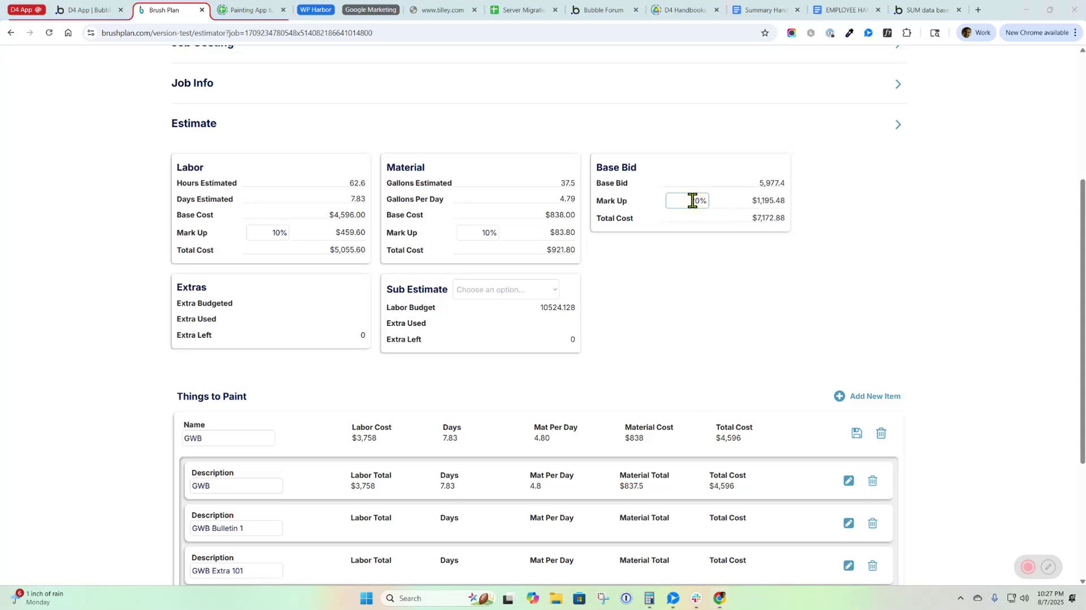
{"action": "double_click", "coordinate": [692, 200]}
{"action": "type", "text": "10"}
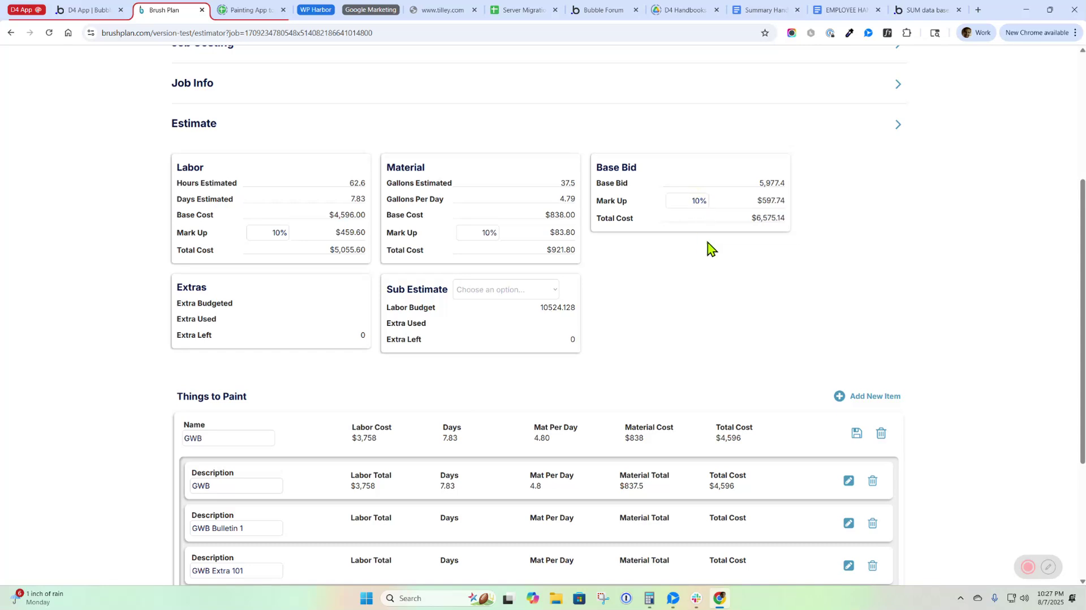
Add a CMU item to Things to Paint and describe its first line as CMU.
{"action": "scroll", "coordinate": [703, 245], "scroll_direction": "down", "scroll_amount": 3}
{"action": "left_click", "coordinate": [862, 184]}
{"action": "scroll", "coordinate": [376, 346], "scroll_direction": "down", "scroll_amount": 1}
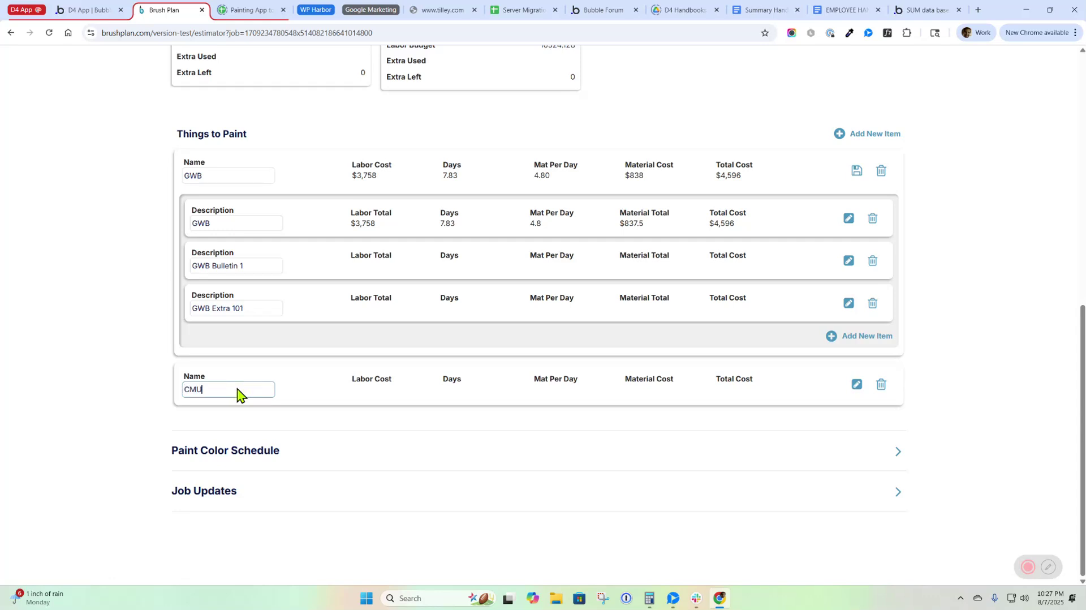
{"action": "left_click", "coordinate": [855, 385]}
{"action": "left_click", "coordinate": [225, 438]}
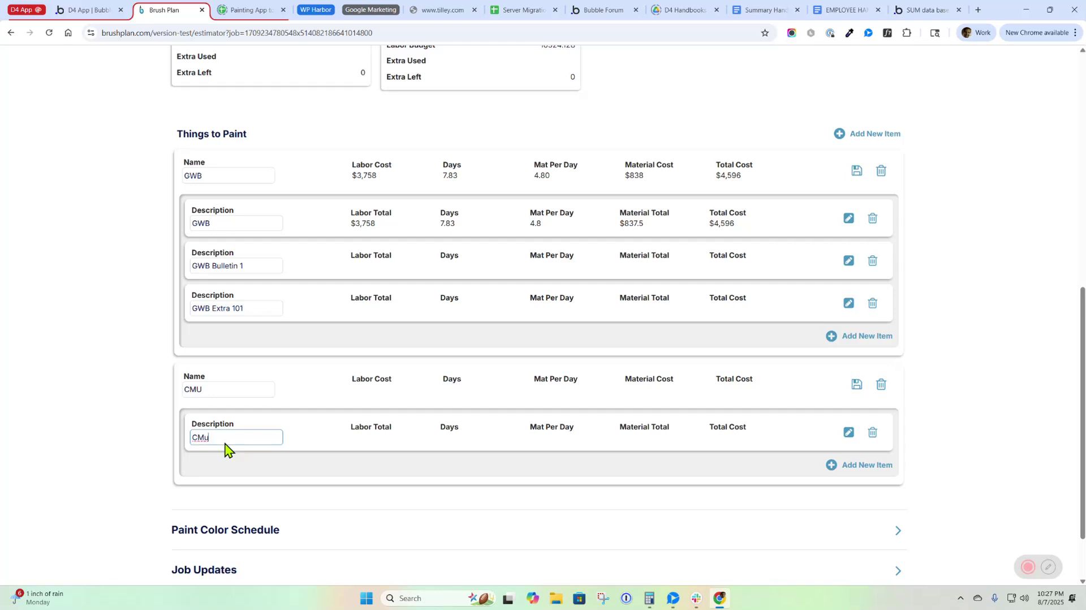
Set the CMU line's pricing style to Production Rate and its substrate to Block.
{"action": "left_click", "coordinate": [848, 432]}
{"action": "left_click", "coordinate": [276, 506]}
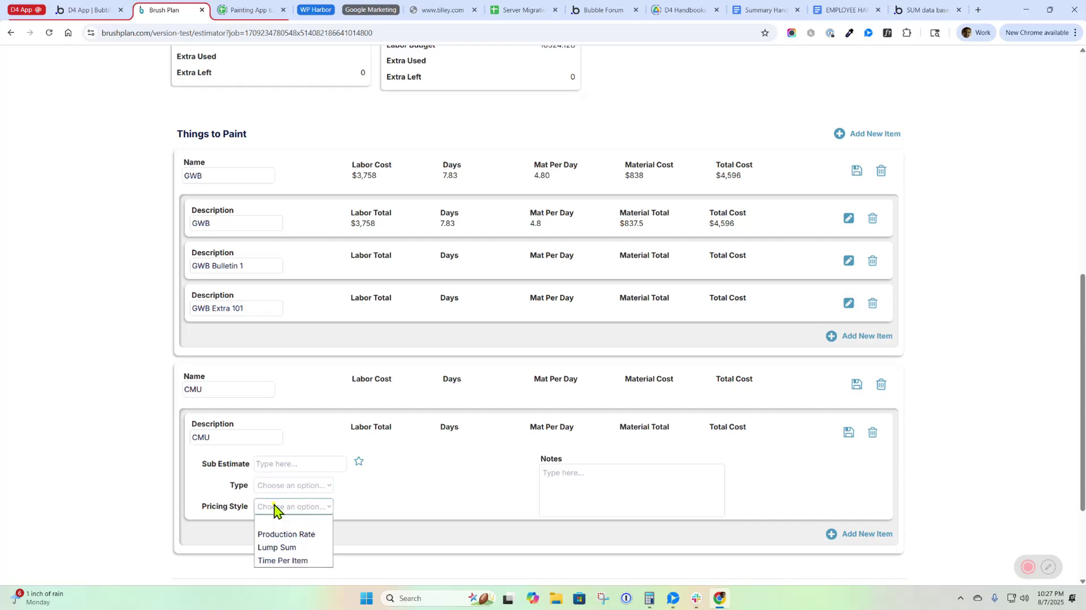
{"action": "left_click", "coordinate": [285, 534]}
{"action": "scroll", "coordinate": [318, 452], "scroll_direction": "down", "scroll_amount": 3}
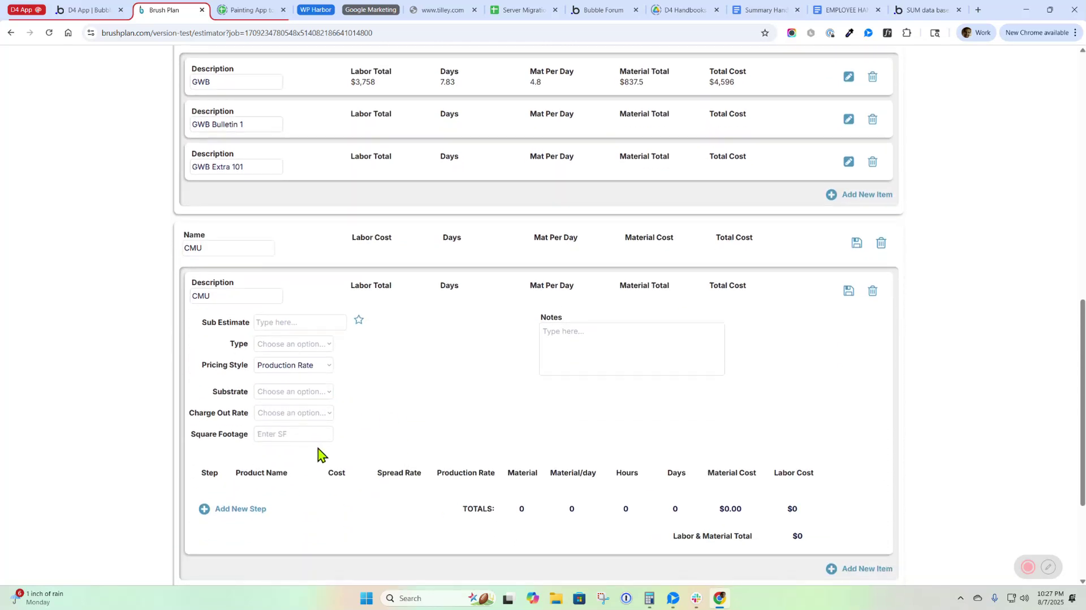
{"action": "left_click", "coordinate": [289, 391]}
{"action": "left_click", "coordinate": [300, 429]}
Give the CMU line the Rate 60 $60.00/h charge out rate and a square footage of 2,000.
{"action": "left_click", "coordinate": [275, 413]}
{"action": "left_click", "coordinate": [296, 439]}
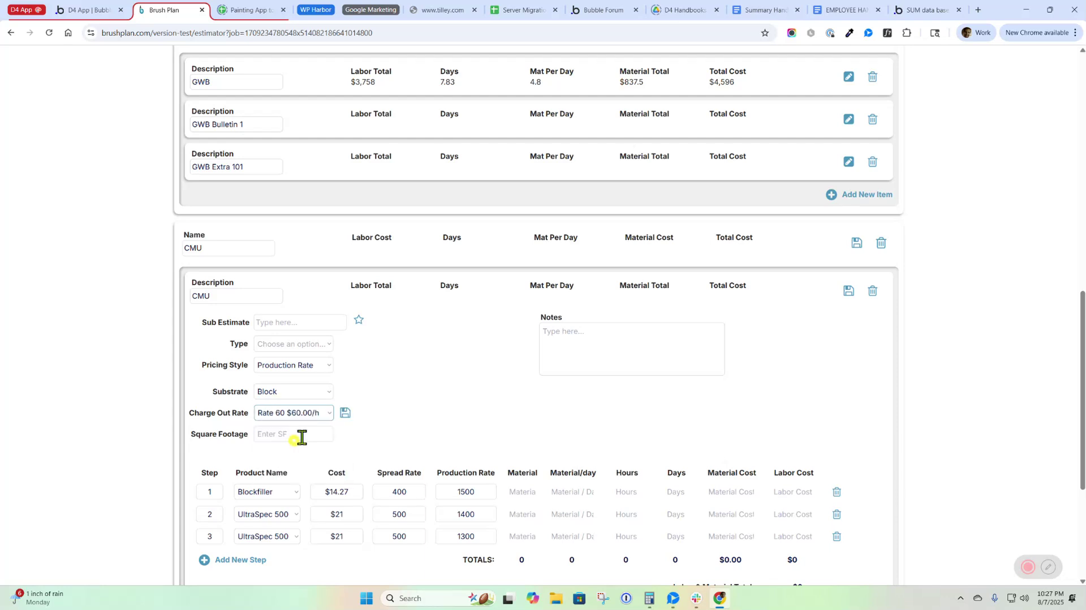
{"action": "left_click", "coordinate": [310, 433]}
{"action": "type", "text": "2000"}
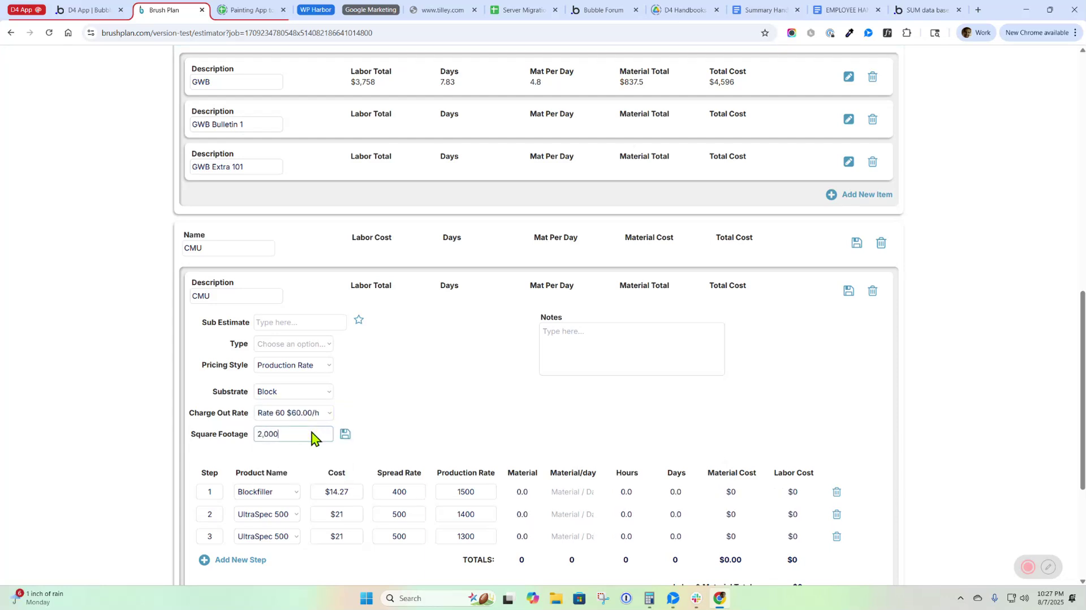
{"action": "scroll", "coordinate": [458, 416], "scroll_direction": "down", "scroll_amount": 2}
{"action": "scroll", "coordinate": [458, 417], "scroll_direction": "down", "scroll_amount": 2}
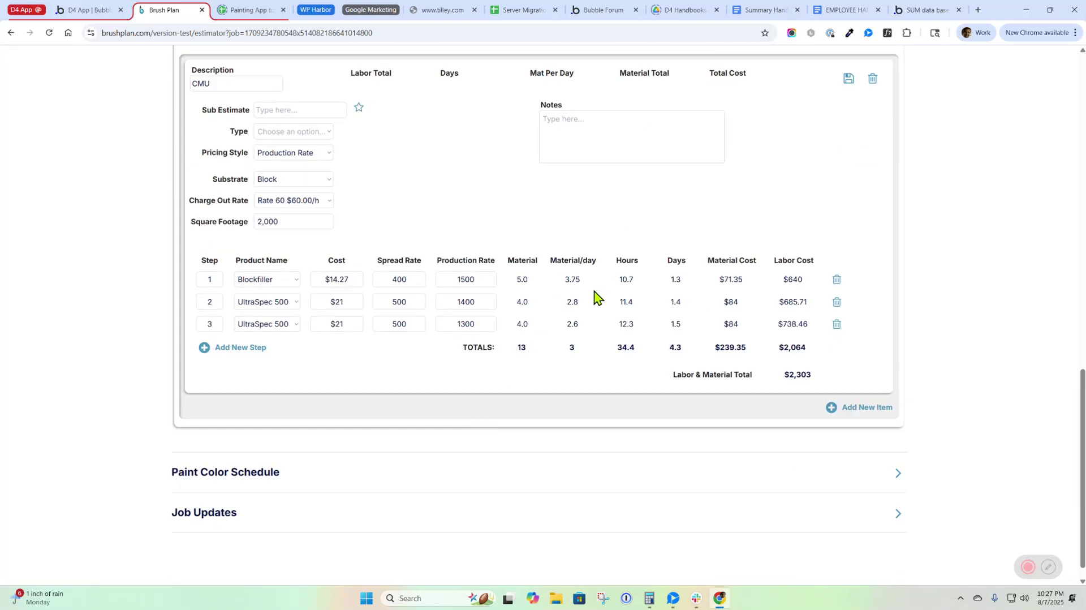
Add a fourth painting step to the CMU line with UltraSpec 500 as its product.
{"action": "scroll", "coordinate": [622, 300], "scroll_direction": "up", "scroll_amount": 3}
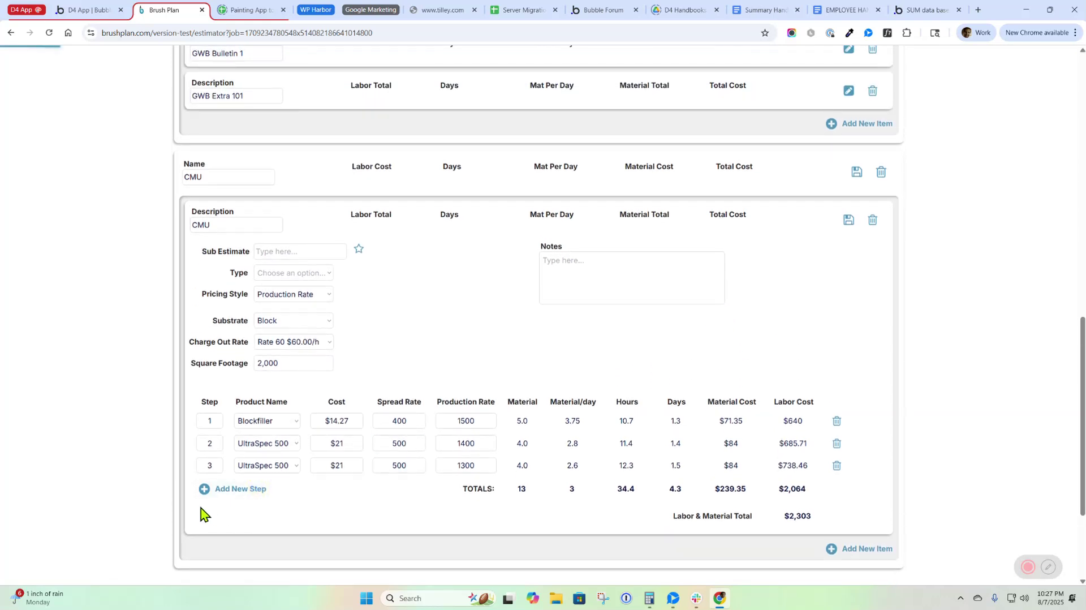
{"action": "left_click", "coordinate": [231, 489]}
{"action": "left_click", "coordinate": [260, 487]}
{"action": "scroll", "coordinate": [279, 315], "scroll_direction": "down", "scroll_amount": 1}
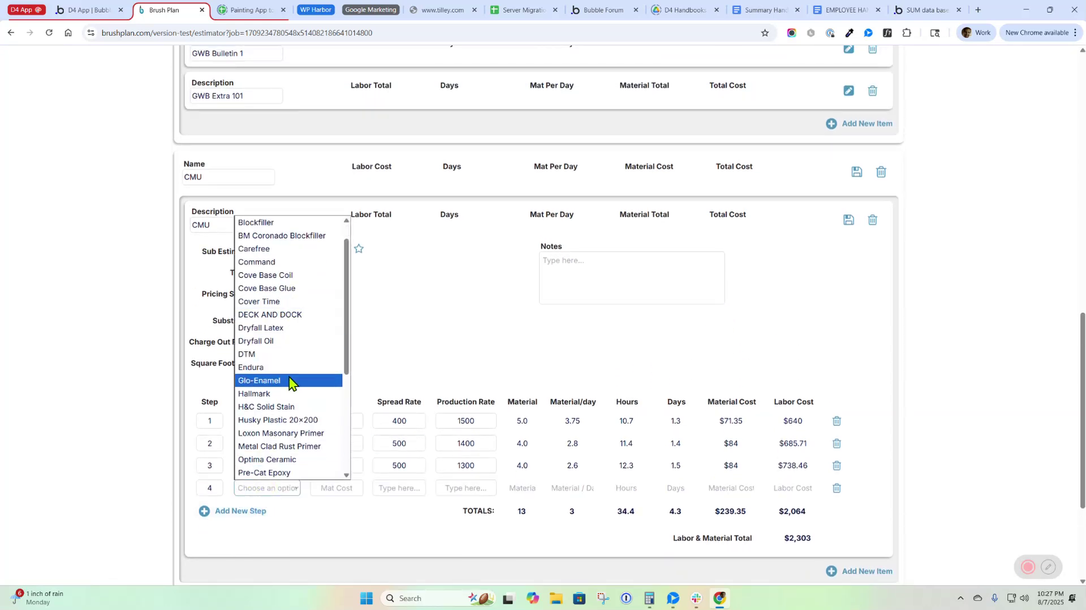
{"action": "left_click", "coordinate": [399, 331]}
{"action": "left_click", "coordinate": [278, 490]}
{"action": "key", "text": "u"}
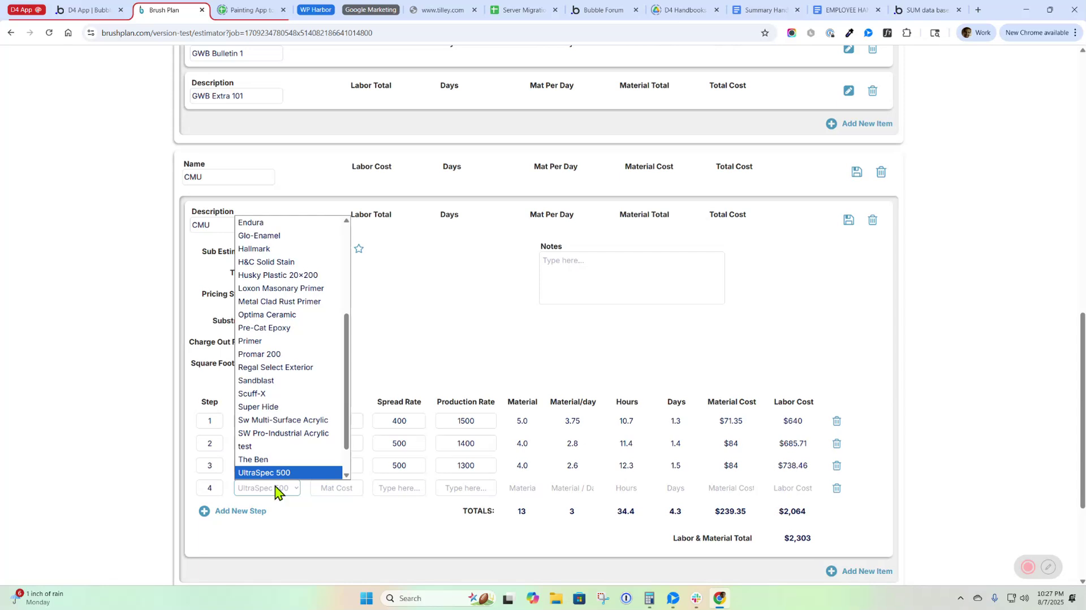
{"action": "scroll", "coordinate": [274, 469], "scroll_direction": "down", "scroll_amount": 1}
{"action": "left_click", "coordinate": [277, 448]}
Fill in the fourth CMU step with a cost of $21, a spread rate of 500 and a production rate of 1300.
{"action": "left_click", "coordinate": [338, 488]}
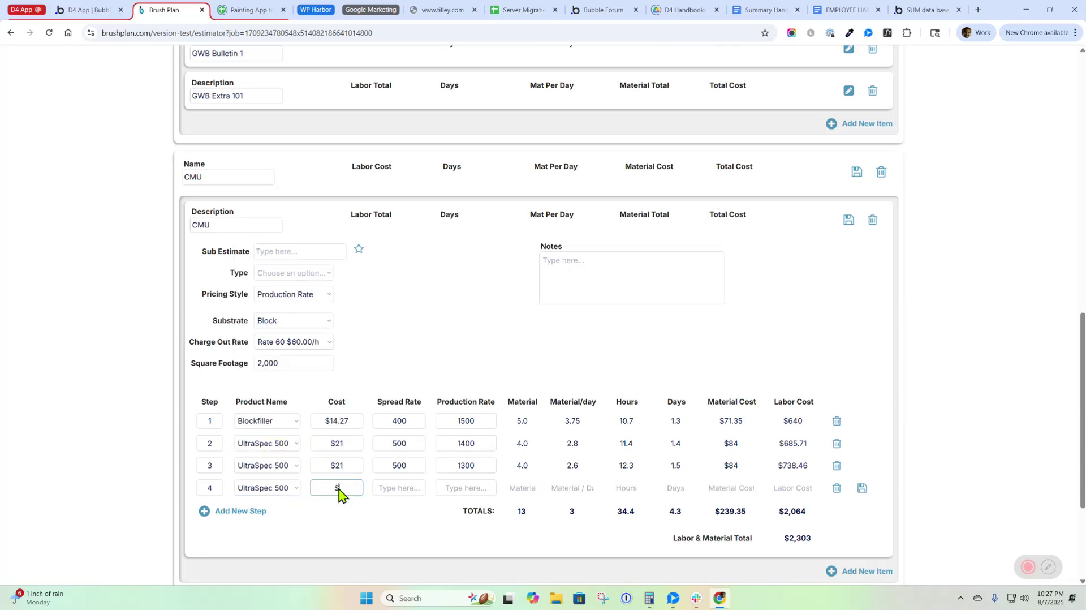
{"action": "left_click", "coordinate": [398, 490]}
{"action": "left_click", "coordinate": [860, 488]}
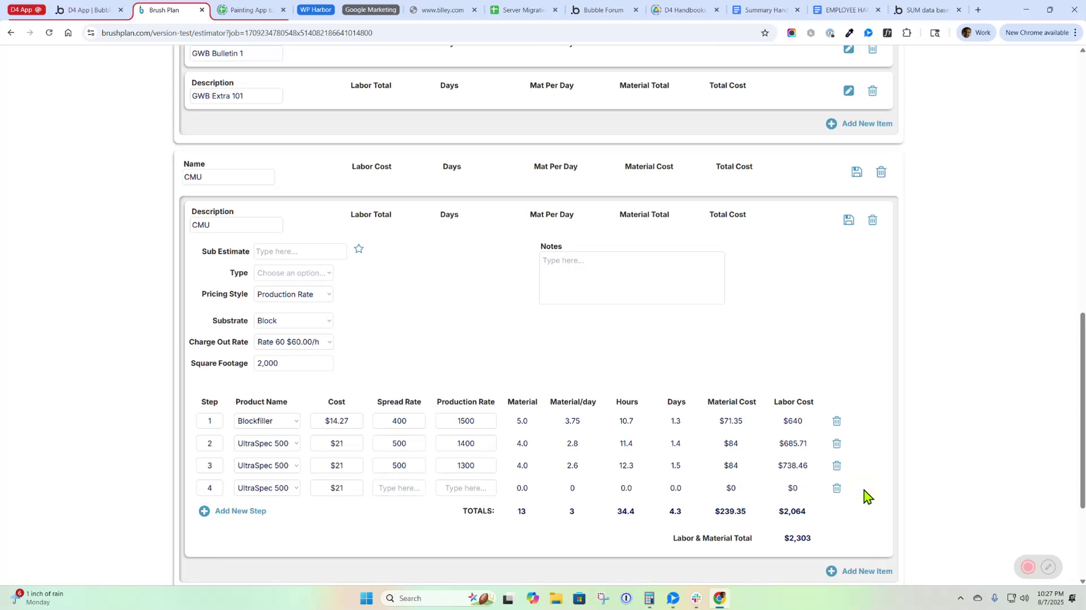
{"action": "left_click", "coordinate": [403, 486]}
{"action": "type", "text": "500"}
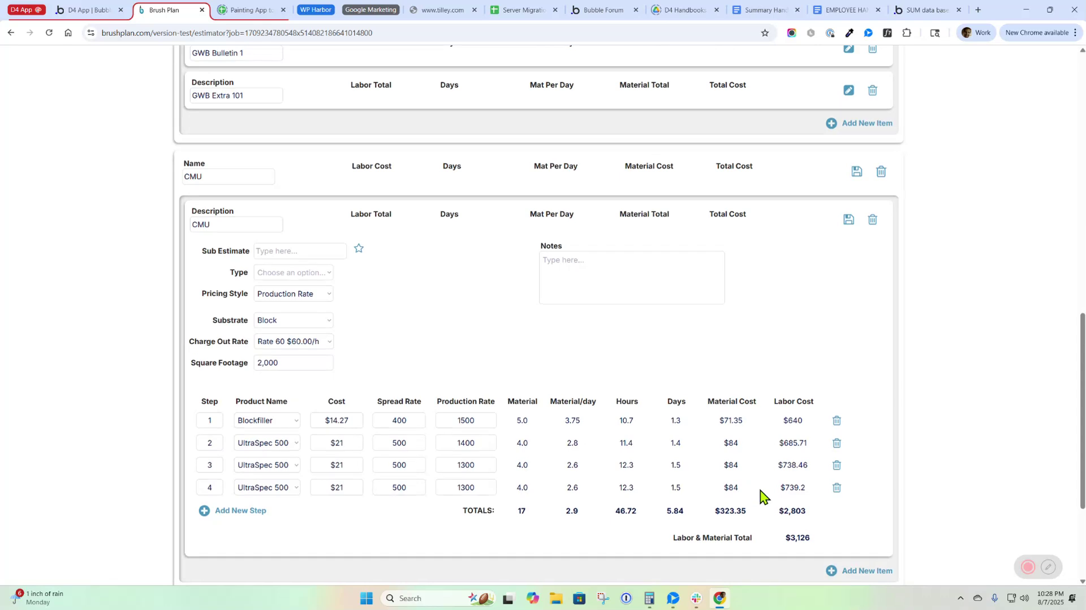
Save the CMU line and add another line to the CMU item described as CMU Lump Sum.
{"action": "scroll", "coordinate": [758, 494], "scroll_direction": "down", "scroll_amount": 2}
{"action": "scroll", "coordinate": [759, 490], "scroll_direction": "up", "scroll_amount": 1}
{"action": "scroll", "coordinate": [758, 481], "scroll_direction": "up", "scroll_amount": 1}
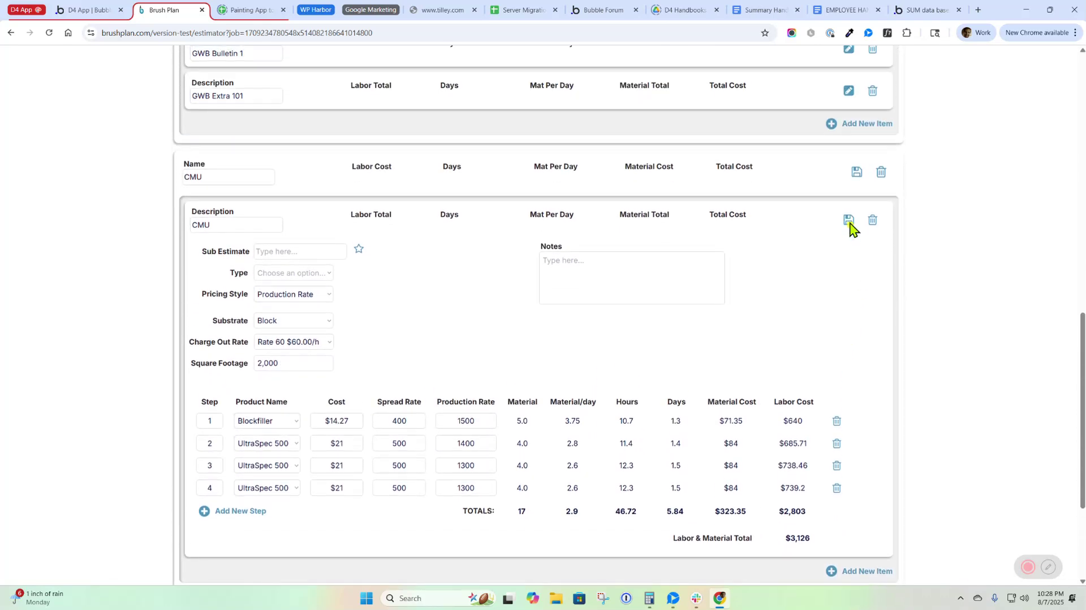
{"action": "left_click", "coordinate": [848, 225]}
{"action": "left_click", "coordinate": [865, 385]}
{"action": "left_click", "coordinate": [230, 400]}
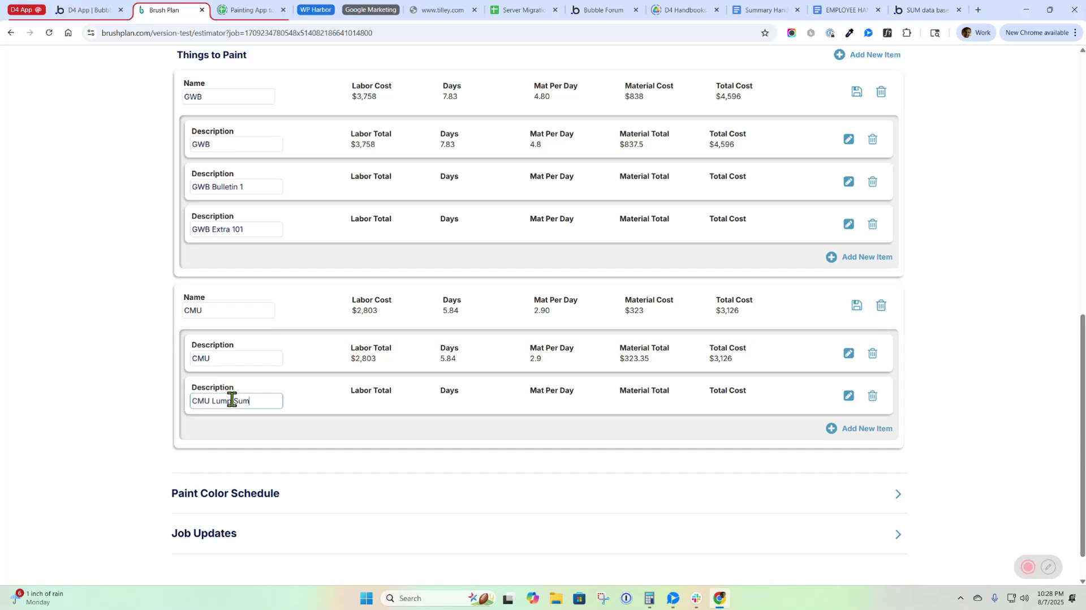
Price the CMU Lump Sum line with the Lump Sum style, a labor cost of 500 and a material cost of 500, and save it.
{"action": "left_click", "coordinate": [848, 396]}
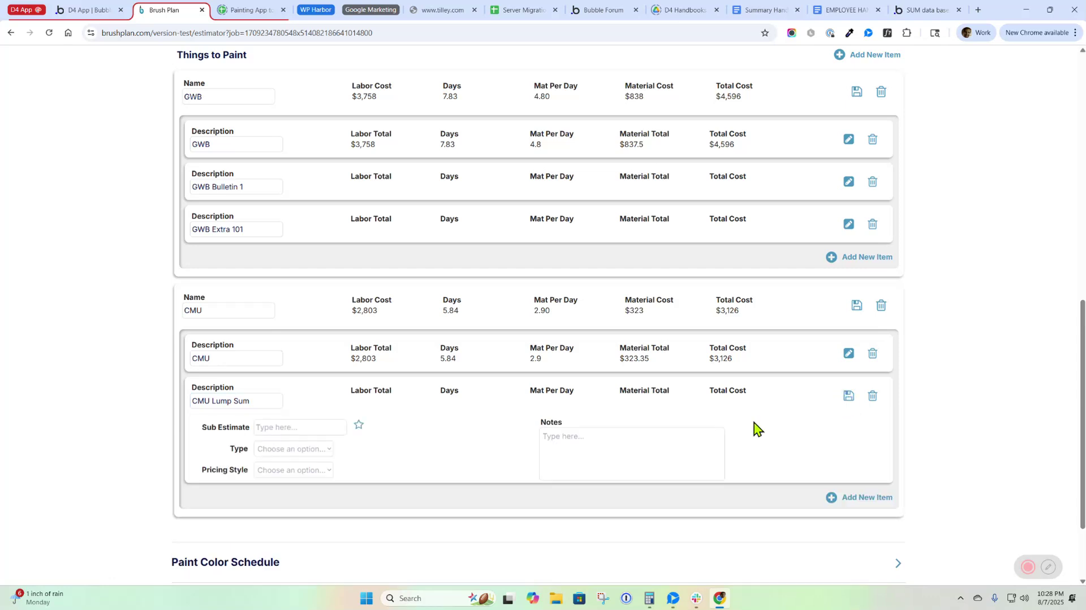
{"action": "scroll", "coordinate": [537, 436], "scroll_direction": "down", "scroll_amount": 1}
{"action": "left_click", "coordinate": [273, 432]}
{"action": "left_click", "coordinate": [277, 474]}
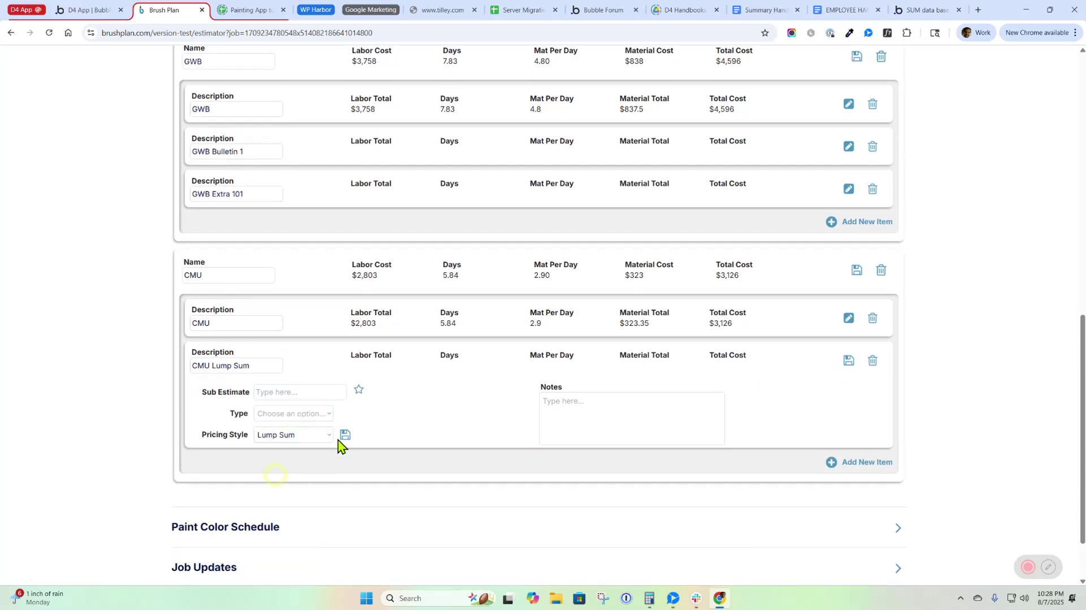
{"action": "type", "text": "500"}
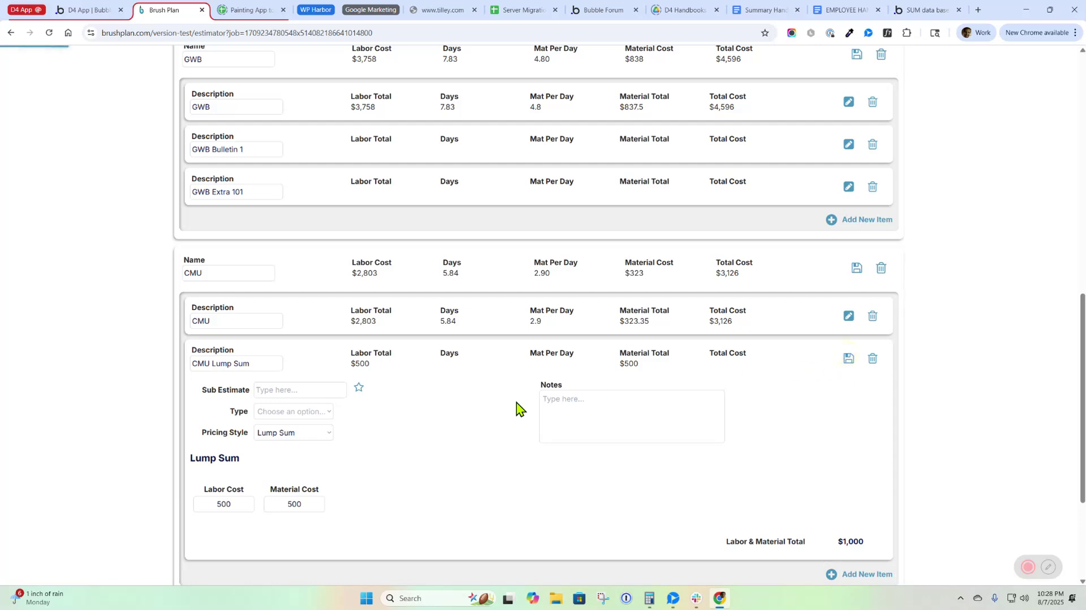
{"action": "left_click", "coordinate": [847, 358]}
{"action": "scroll", "coordinate": [559, 398], "scroll_direction": "down", "scroll_amount": 2}
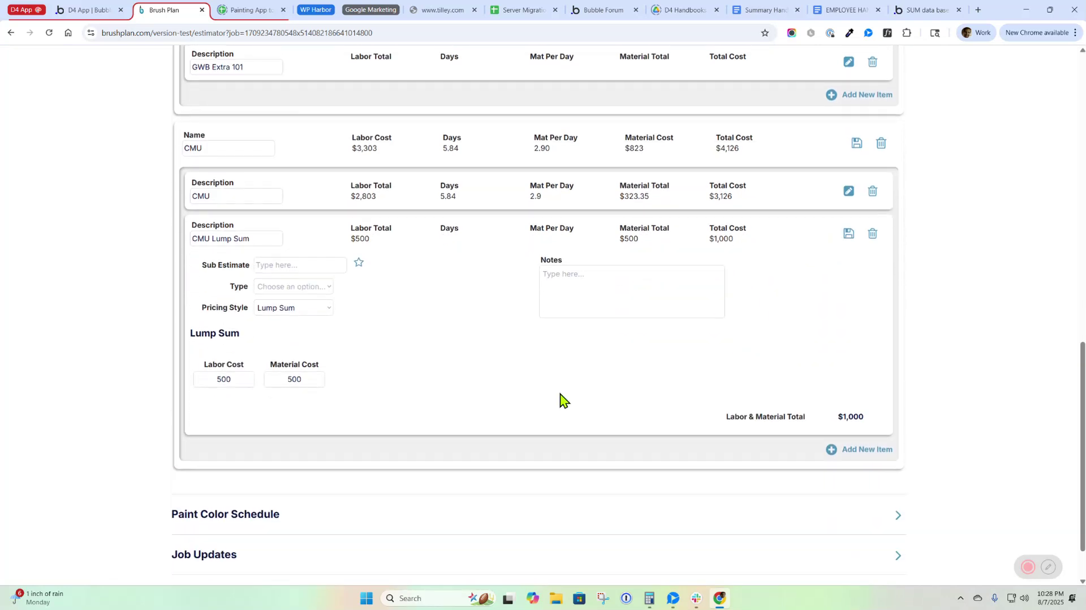
{"action": "left_click_drag", "start_coordinate": [270, 347], "coordinate": [313, 347]}
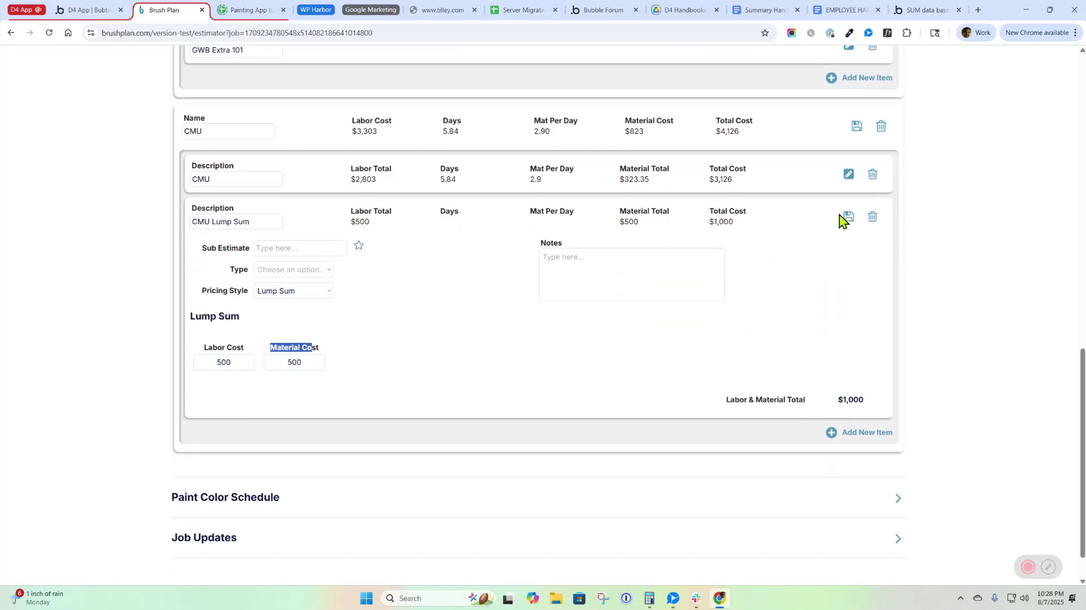
{"action": "left_click", "coordinate": [848, 217]}
Add a third line to the CMU item described as CMU TIME ITEM.
{"action": "left_click", "coordinate": [865, 382]}
{"action": "left_click", "coordinate": [226, 399]}
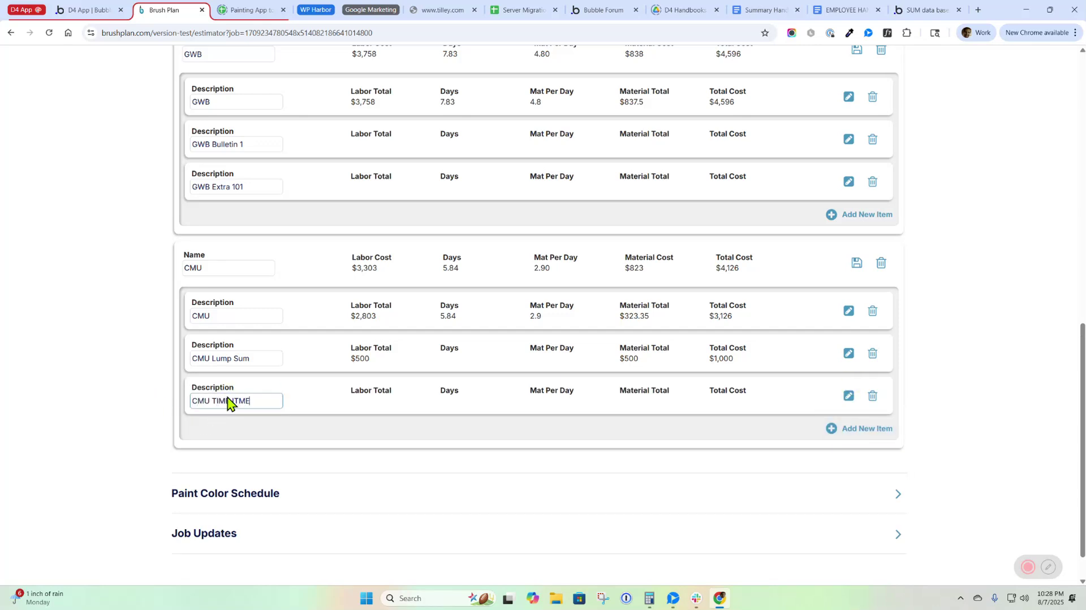
{"action": "left_click", "coordinate": [666, 421]}
Set the CMU TIME ITEM line's pricing style to Time Per Item.
{"action": "left_click", "coordinate": [848, 396]}
{"action": "scroll", "coordinate": [339, 413], "scroll_direction": "down", "scroll_amount": 2}
{"action": "left_click", "coordinate": [293, 364]}
{"action": "left_click", "coordinate": [286, 403]}
{"action": "left_click", "coordinate": [345, 363]}
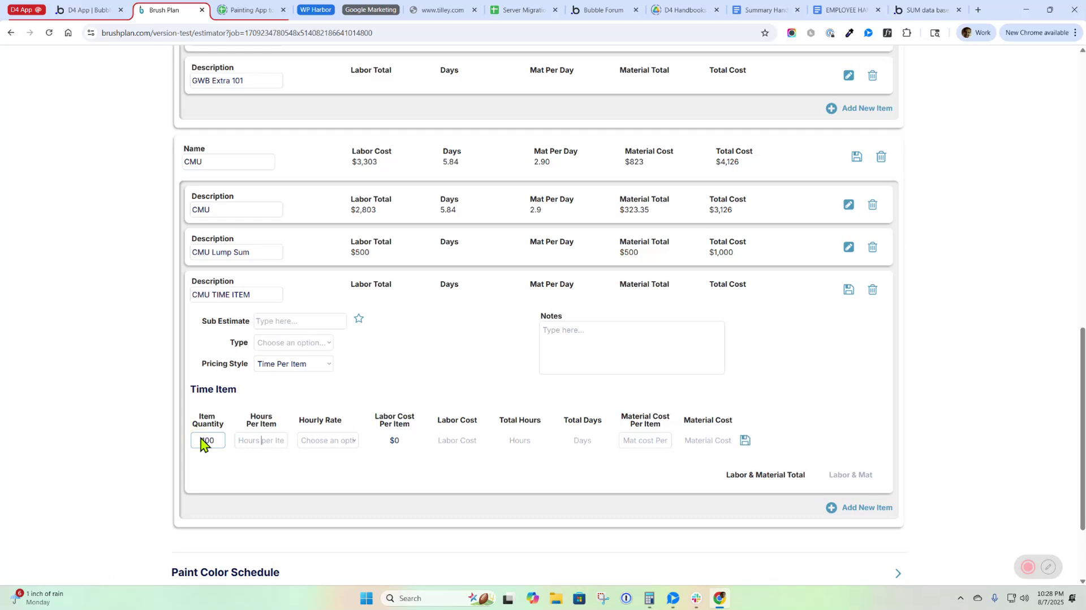
Give the time item a quantity of 100, 1 hour per item, hourly rate Rate 60 and $10 material cost per item, and save the line.
{"action": "type", "text": "1"}
{"action": "key", "text": "Tab"}
{"action": "left_click", "coordinate": [318, 444]}
{"action": "left_click", "coordinate": [314, 466]}
{"action": "left_click", "coordinate": [638, 440]}
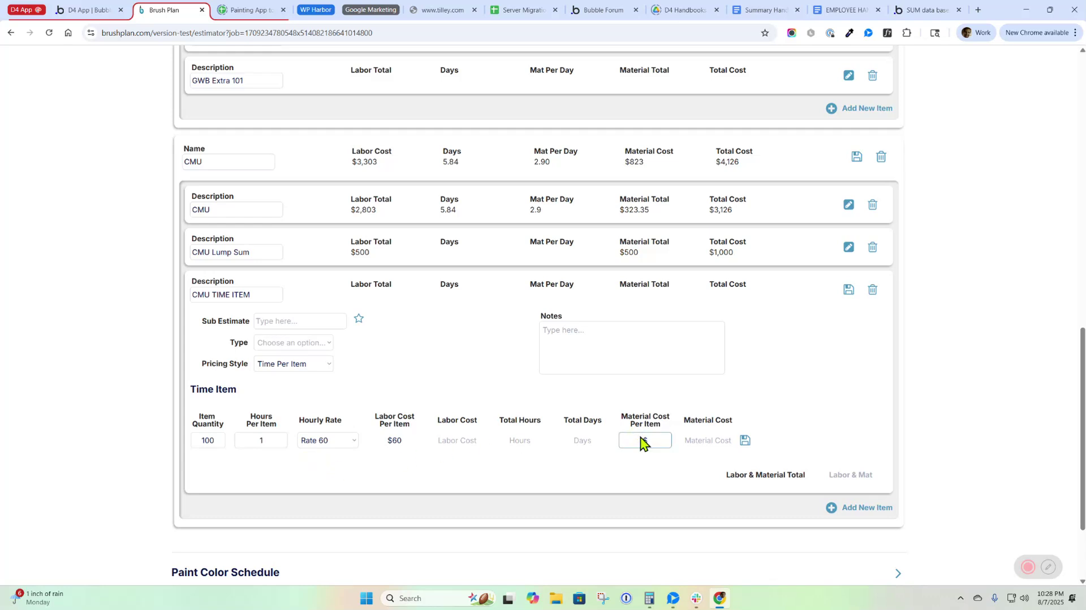
{"action": "type", "text": "10"}
{"action": "left_click", "coordinate": [746, 441]}
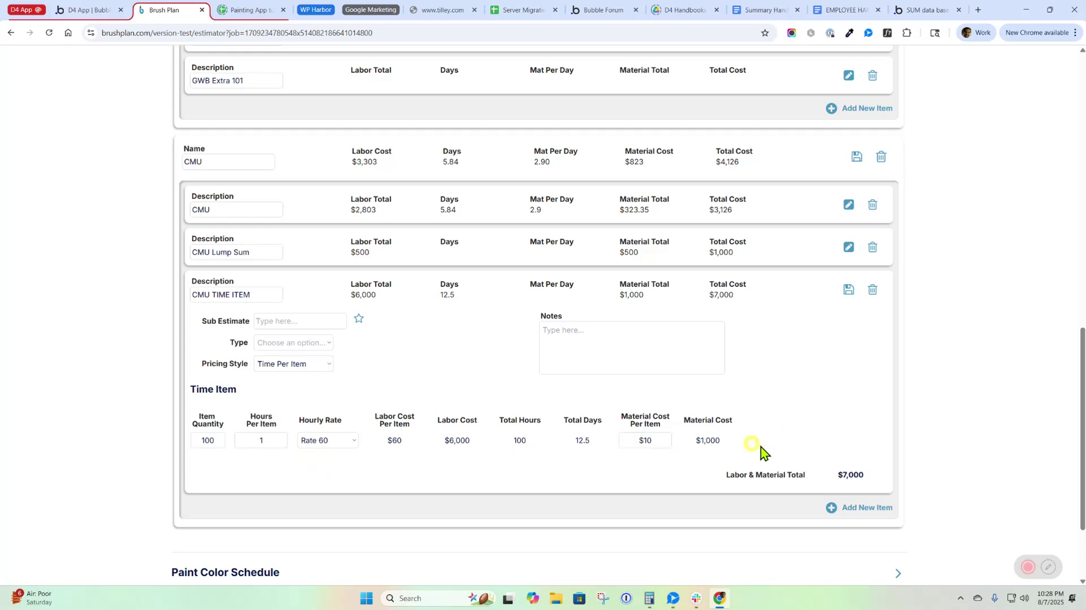
{"action": "left_click", "coordinate": [849, 297]}
Review the estimate's Labor, Material and Base Bid totals and the Extras budget figures.
{"action": "scroll", "coordinate": [848, 379], "scroll_direction": "up", "scroll_amount": 8}
{"action": "left_click_drag", "start_coordinate": [336, 248], "coordinate": [512, 283]}
{"action": "left_click", "coordinate": [754, 334]}
{"action": "scroll", "coordinate": [755, 333], "scroll_direction": "down", "scroll_amount": 1}
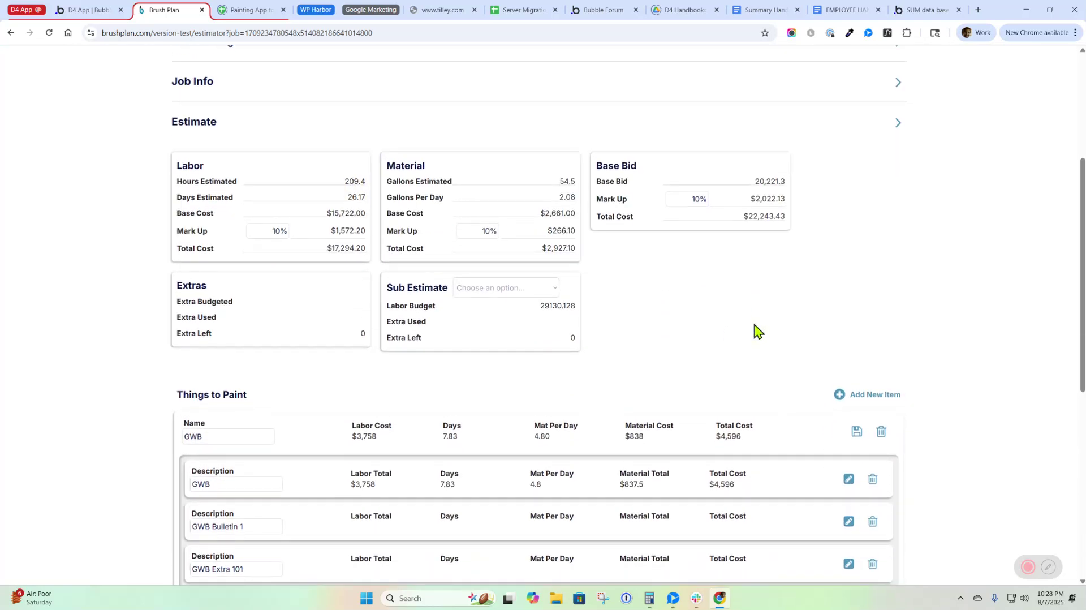
{"action": "left_click_drag", "start_coordinate": [189, 286], "coordinate": [245, 349]}
{"action": "left_click", "coordinate": [201, 286]}
{"action": "left_click_drag", "start_coordinate": [189, 286], "coordinate": [198, 316]}
Examine the Sub Estimate summary's selector, labor budget and extra figures.
{"action": "left_click", "coordinate": [509, 291]}
{"action": "scroll", "coordinate": [752, 315], "scroll_direction": "up", "scroll_amount": 1}
{"action": "scroll", "coordinate": [433, 289], "scroll_direction": "down", "scroll_amount": 2}
{"action": "mouse_move", "coordinate": [386, 253]}
{"action": "left_mouse_down"}
{"action": "mouse_move", "coordinate": [419, 252]}
{"action": "mouse_move", "coordinate": [399, 253]}
{"action": "left_mouse_up"}
{"action": "left_click", "coordinate": [443, 278]}
{"action": "left_click", "coordinate": [458, 256]}
{"action": "left_click", "coordinate": [472, 290]}
{"action": "left_click", "coordinate": [472, 250]}
{"action": "left_click", "coordinate": [443, 303]}
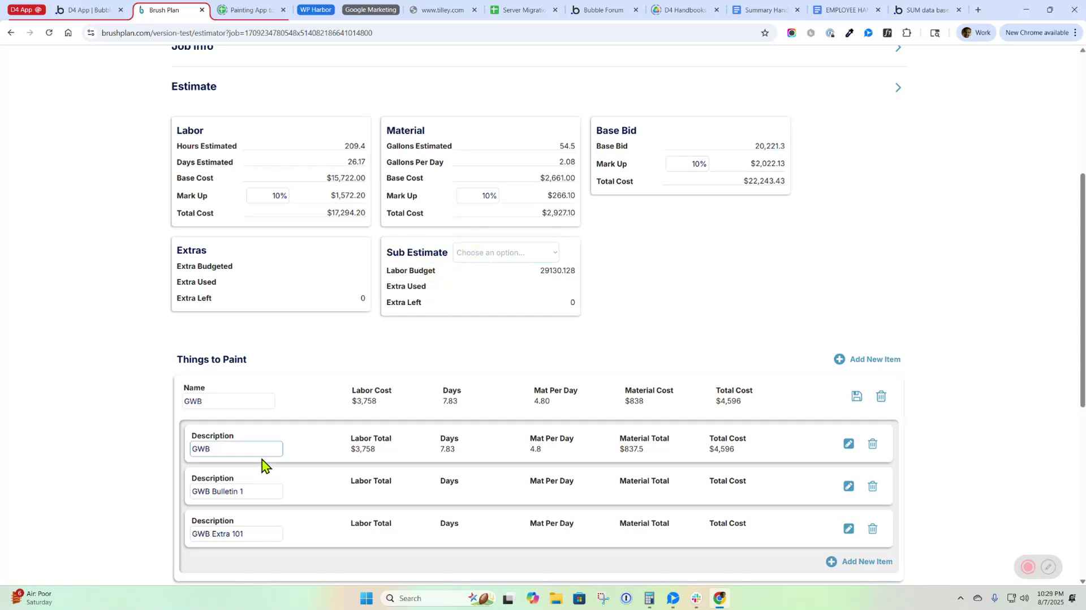
Set the GWB Bulletin 1 line's sub estimate to BULLETIN 1.
{"action": "scroll", "coordinate": [395, 487], "scroll_direction": "down", "scroll_amount": 1}
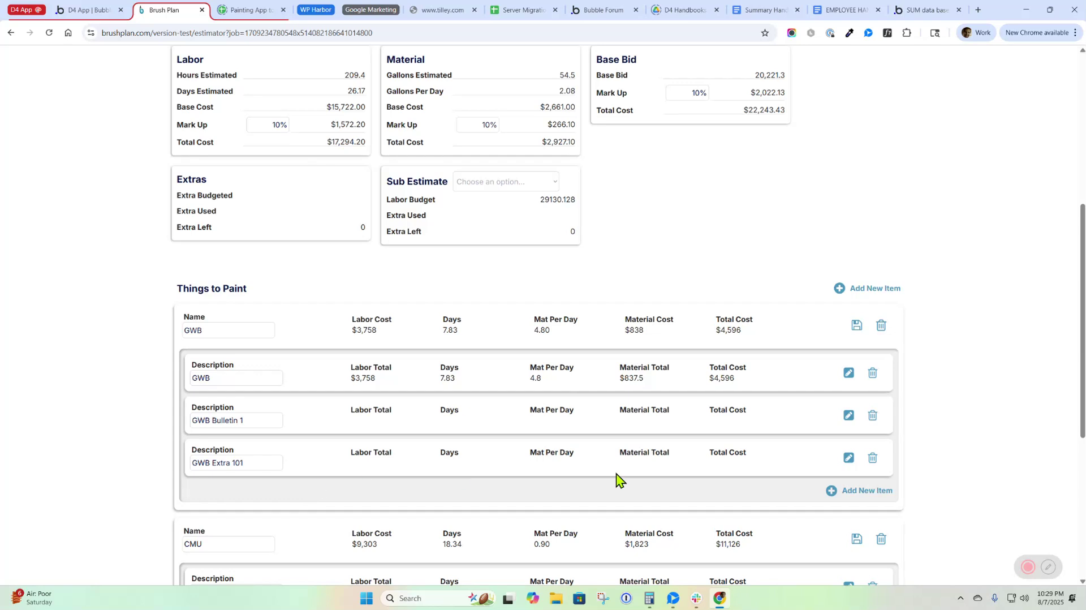
{"action": "left_click", "coordinate": [848, 415]}
{"action": "scroll", "coordinate": [412, 399], "scroll_direction": "down", "scroll_amount": 2}
{"action": "left_click", "coordinate": [311, 340]}
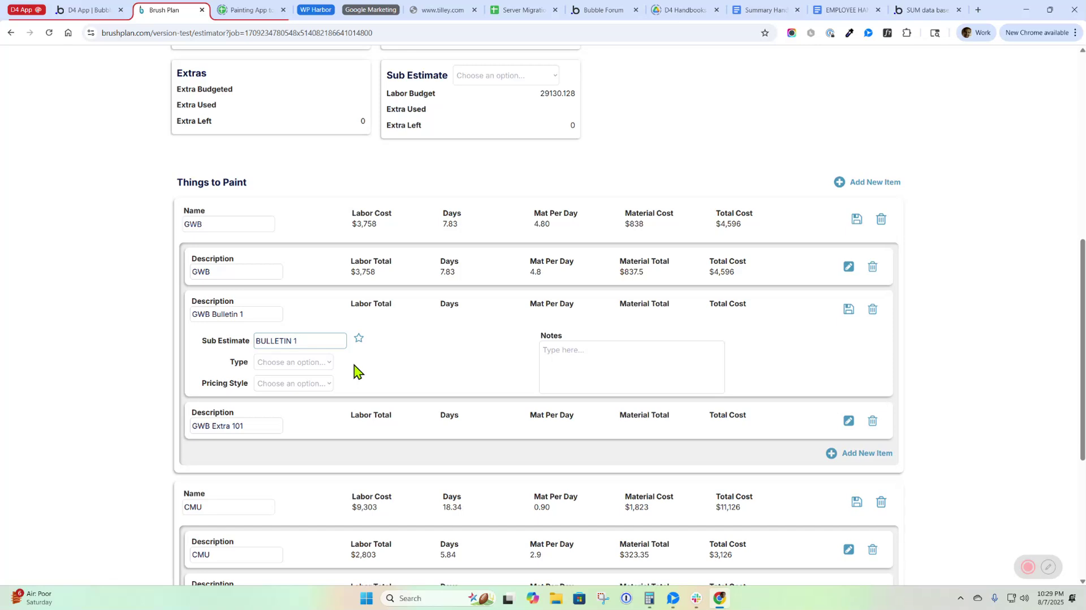
{"action": "left_click", "coordinate": [848, 420]}
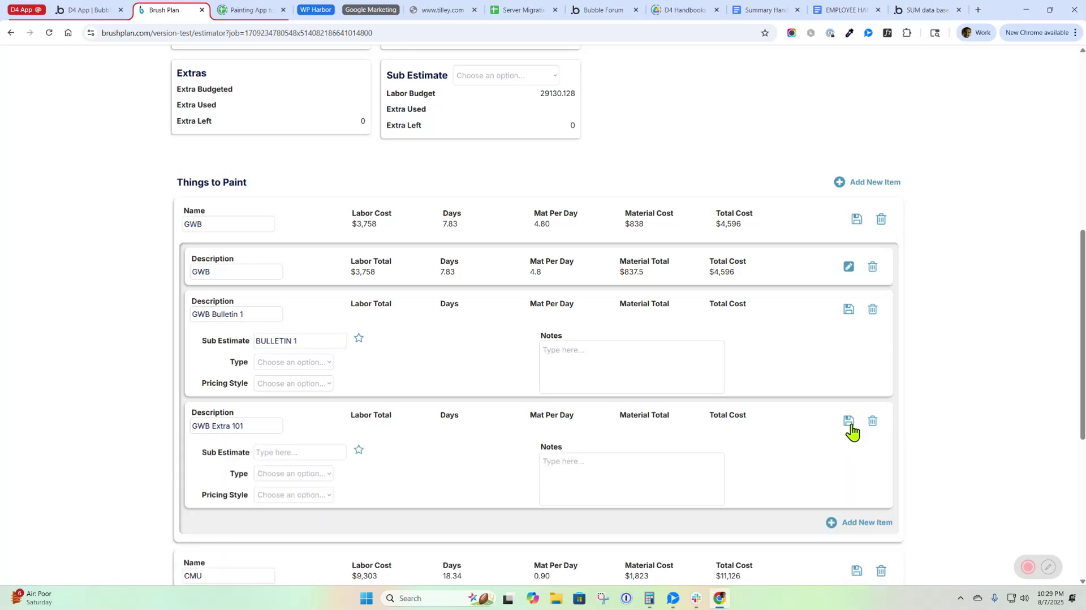
{"action": "left_click", "coordinate": [848, 421]}
Set the CMU Lump Sum line's sub estimate to BULLETIN 1 and save the line.
{"action": "scroll", "coordinate": [848, 390], "scroll_direction": "down", "scroll_amount": 1}
{"action": "scroll", "coordinate": [492, 424], "scroll_direction": "down", "scroll_amount": 1}
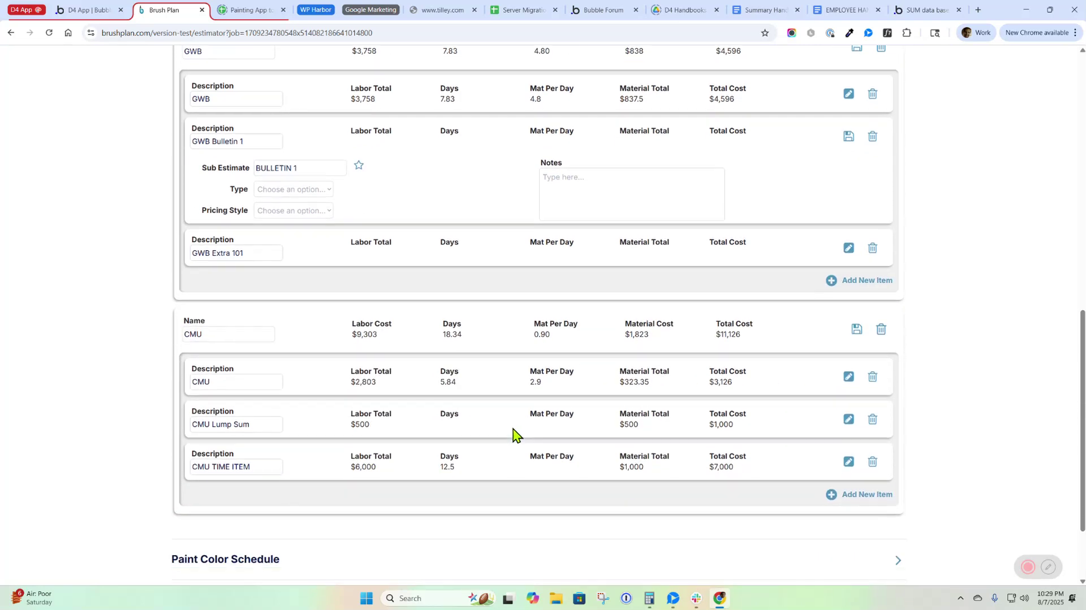
{"action": "left_click", "coordinate": [848, 418]}
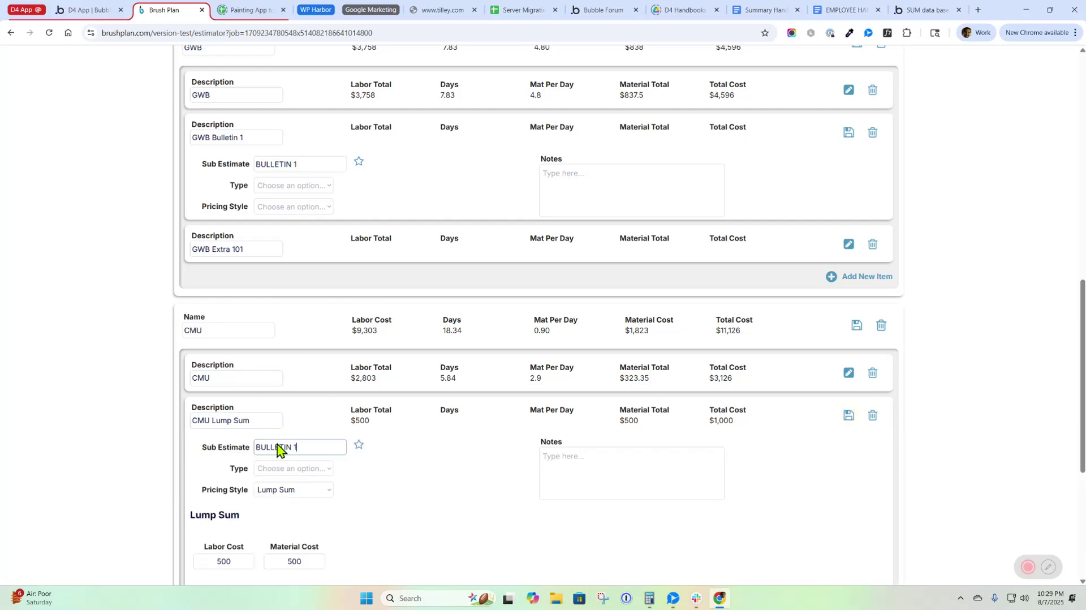
{"action": "left_click", "coordinate": [848, 415]}
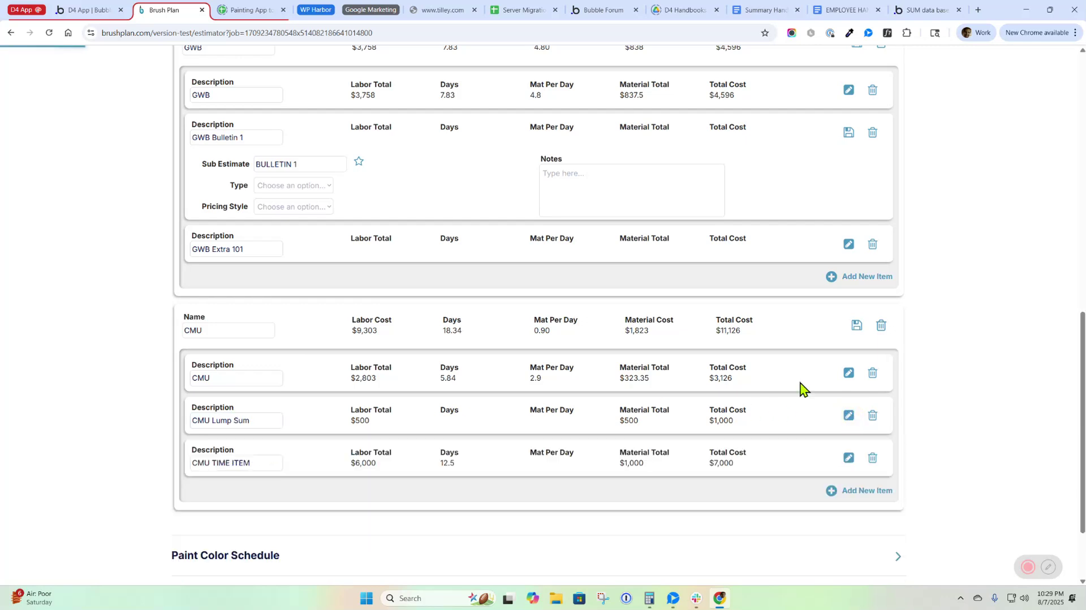
Choose BULLETIN 1 as the sub estimate shown in the estimate summary.
{"action": "scroll", "coordinate": [507, 262], "scroll_direction": "up", "scroll_amount": 3}
{"action": "scroll", "coordinate": [507, 261], "scroll_direction": "up", "scroll_amount": 2}
{"action": "left_click", "coordinate": [531, 184]}
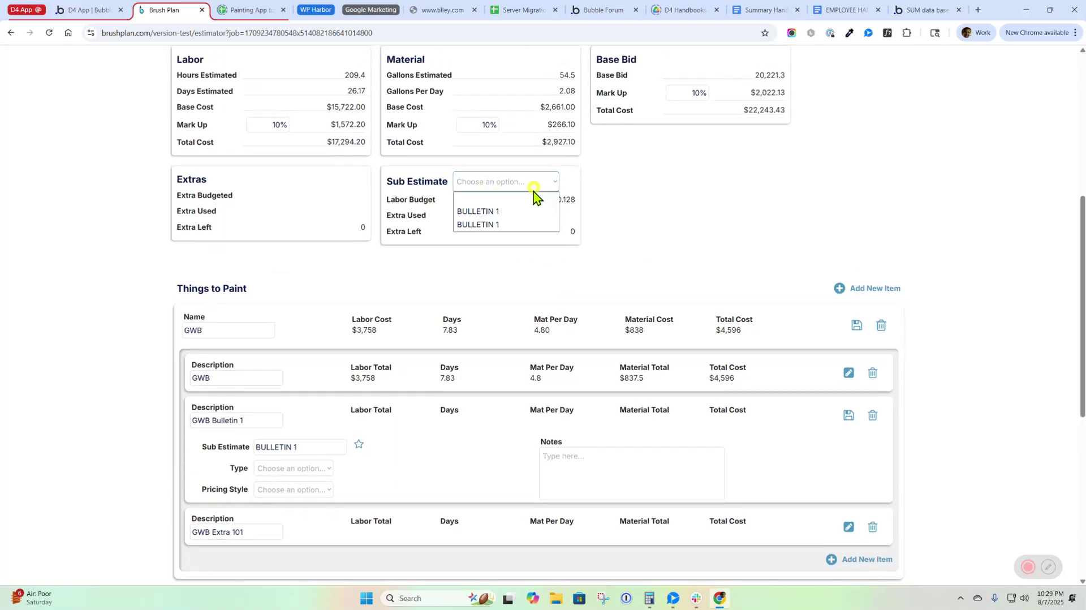
{"action": "left_click", "coordinate": [513, 188]}
{"action": "left_click", "coordinate": [513, 230]}
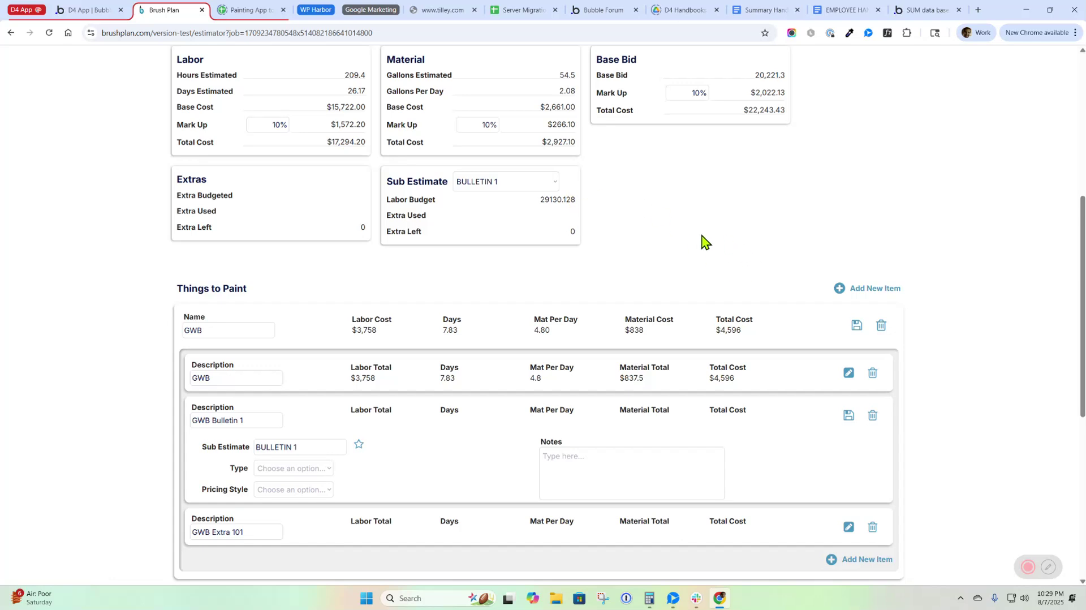
Delete the whole CMU item from the things to paint and check the estimate totals.
{"action": "scroll", "coordinate": [657, 213], "scroll_direction": "up", "scroll_amount": 2}
{"action": "scroll", "coordinate": [657, 212], "scroll_direction": "down", "scroll_amount": 8}
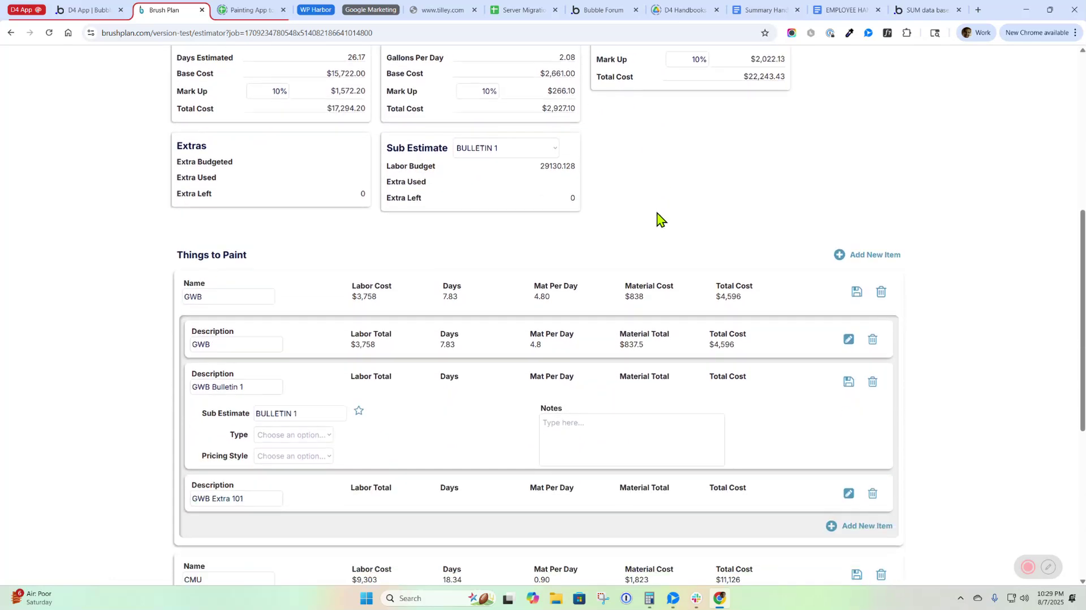
{"action": "left_click", "coordinate": [881, 254]}
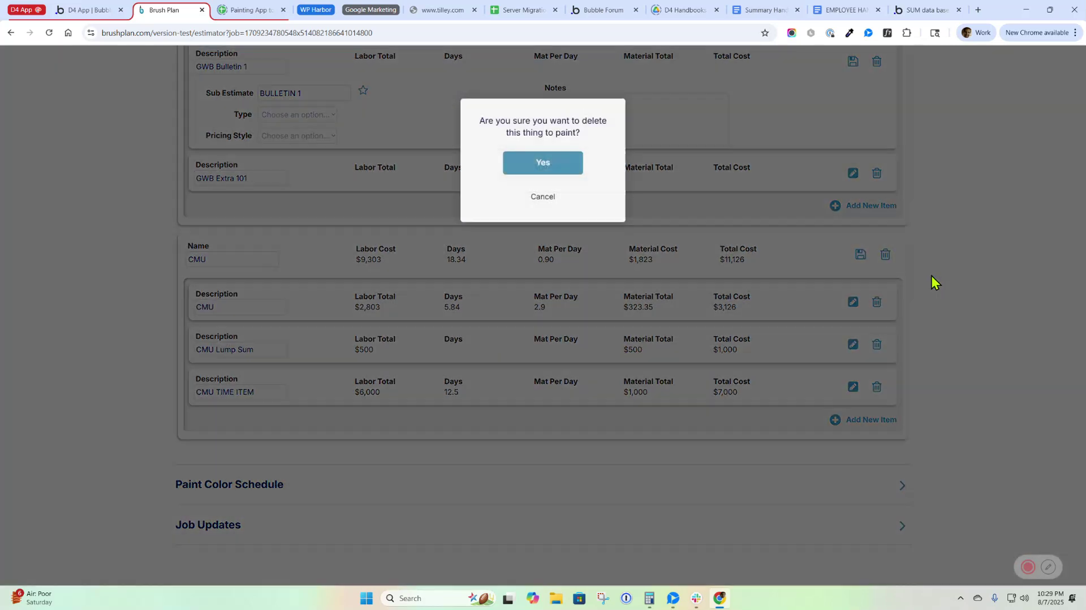
{"action": "left_click", "coordinate": [570, 171]}
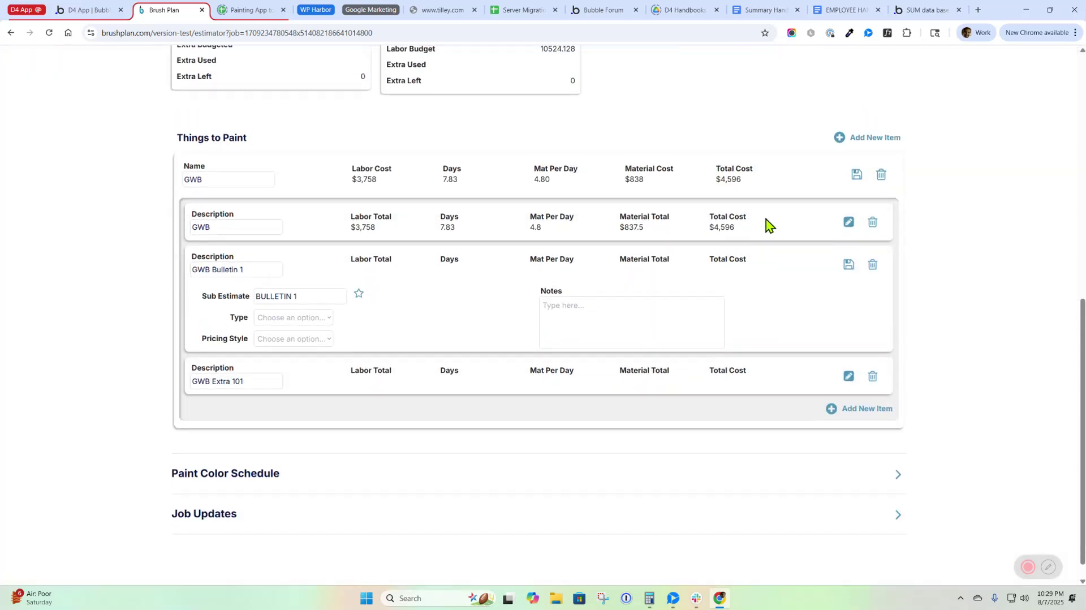
{"action": "scroll", "coordinate": [581, 308], "scroll_direction": "up", "scroll_amount": 3}
{"action": "scroll", "coordinate": [581, 308], "scroll_direction": "up", "scroll_amount": 1}
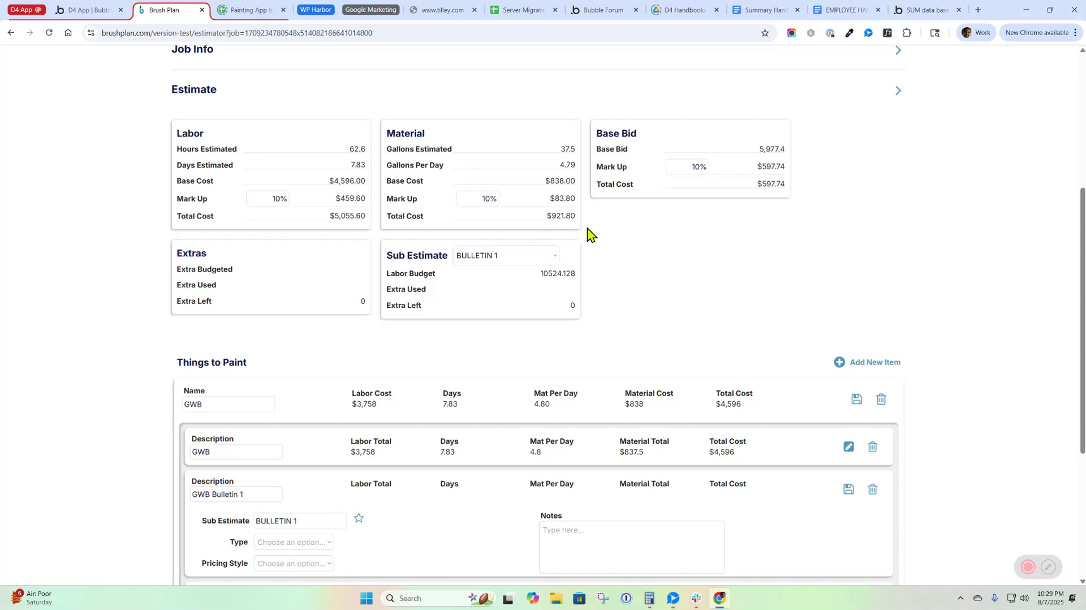
Delete the remaining GWB item from the things to paint.
{"action": "scroll", "coordinate": [758, 277], "scroll_direction": "down", "scroll_amount": 2}
{"action": "left_click", "coordinate": [879, 329]}
{"action": "left_click", "coordinate": [563, 170]}
{"action": "scroll", "coordinate": [820, 235], "scroll_direction": "up", "scroll_amount": 2}
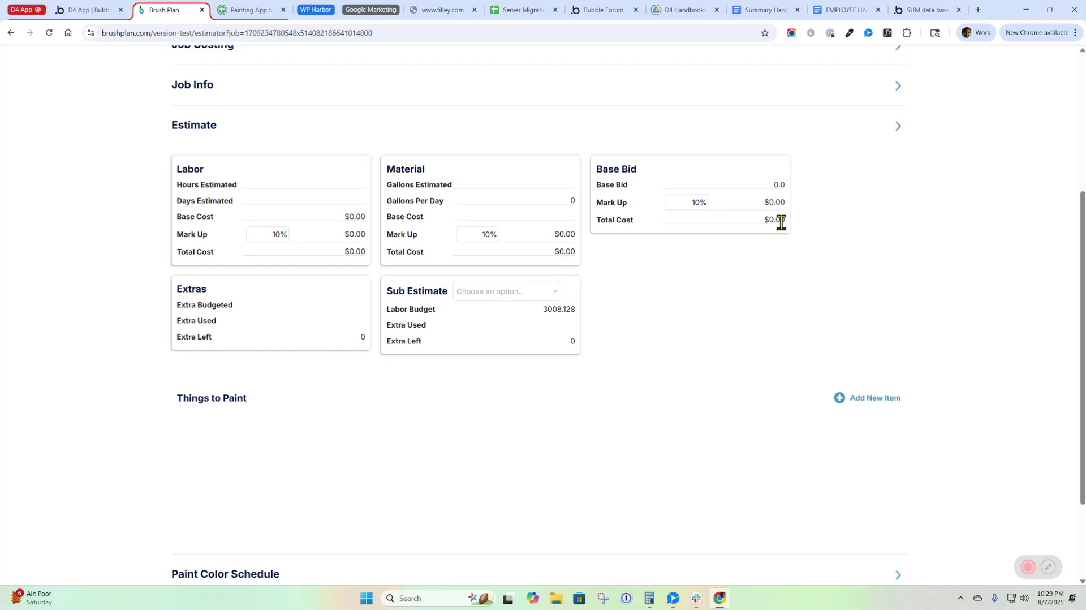
Check the emptied estimate's sub estimate choices, labor budget and base bid total.
{"action": "left_click", "coordinate": [509, 294]}
{"action": "left_click", "coordinate": [427, 318]}
{"action": "scroll", "coordinate": [583, 302], "scroll_direction": "down", "scroll_amount": 2}
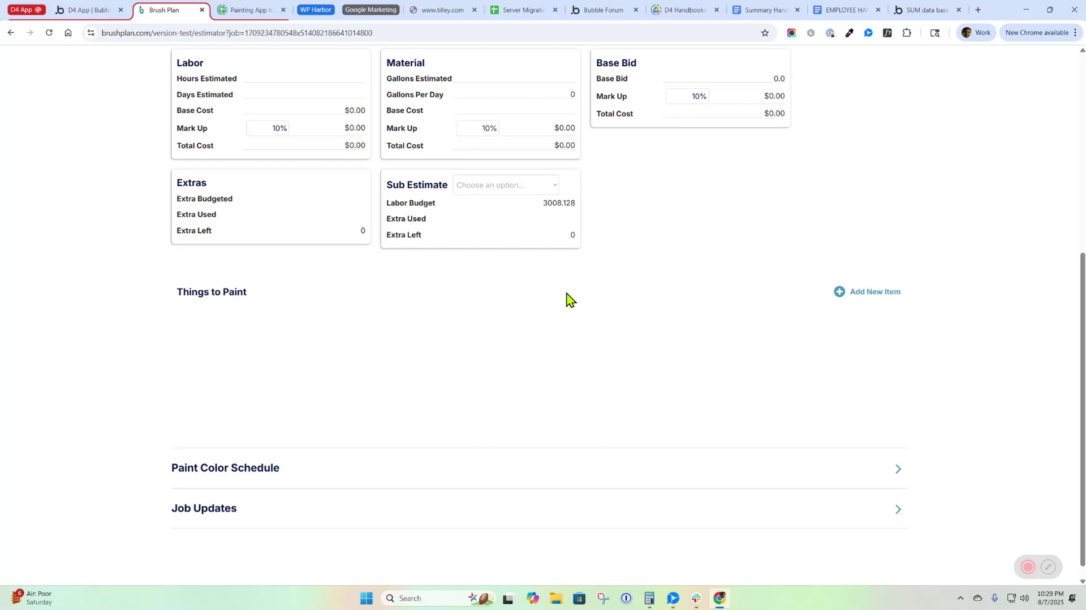
{"action": "scroll", "coordinate": [566, 294], "scroll_direction": "down", "scroll_amount": 1}
{"action": "left_click", "coordinate": [211, 460]}
{"action": "left_click", "coordinate": [211, 461]}
{"action": "scroll", "coordinate": [396, 368], "scroll_direction": "up", "scroll_amount": 3}
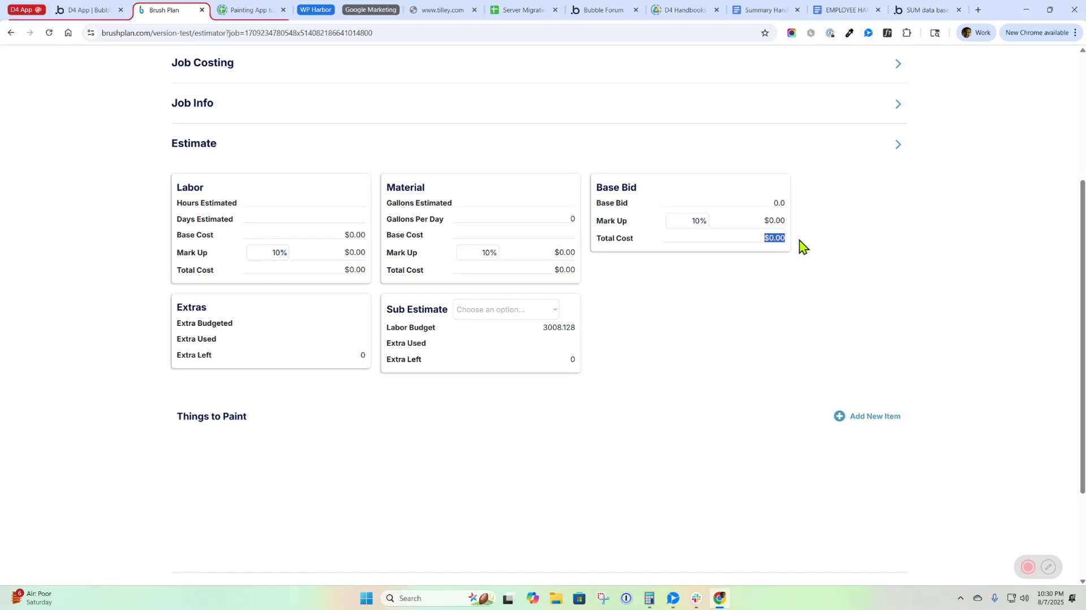
{"action": "mouse_move", "coordinate": [1021, 567]}
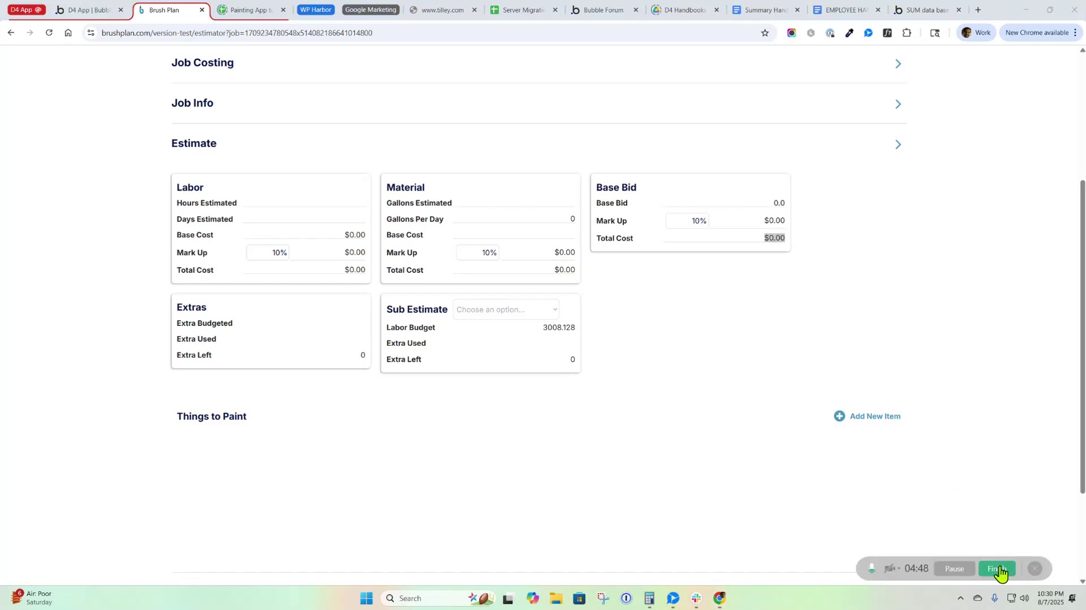
Add a new thing to paint and set its line's pricing style to Production Rate.
{"action": "left_click", "coordinate": [850, 418]}
{"action": "scroll", "coordinate": [487, 364], "scroll_direction": "down", "scroll_amount": 1}
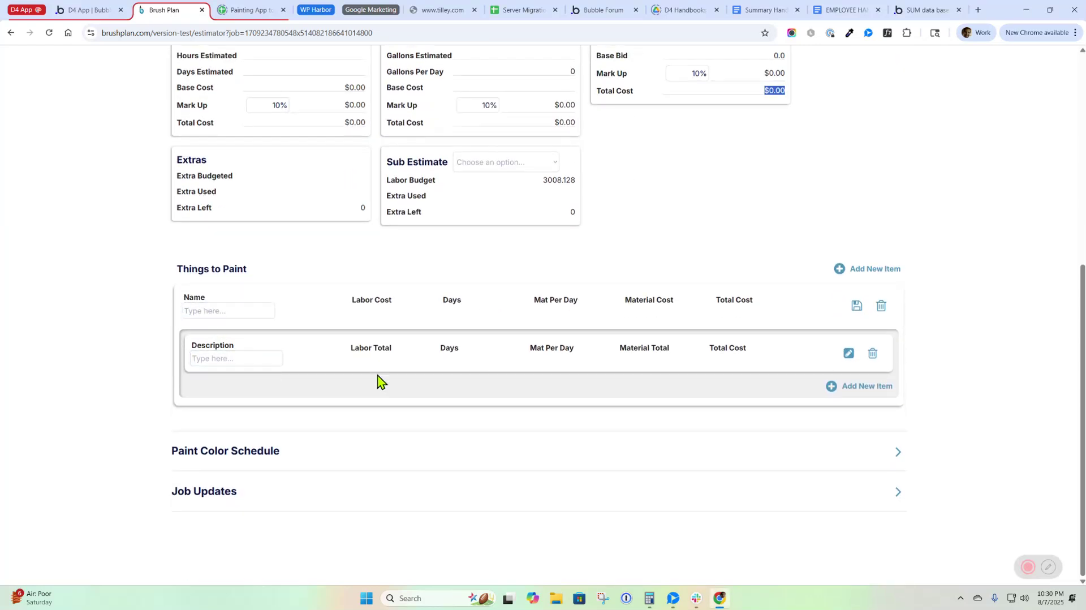
{"action": "left_click", "coordinate": [847, 354]}
{"action": "scroll", "coordinate": [311, 396], "scroll_direction": "down", "scroll_amount": 1}
{"action": "left_click", "coordinate": [288, 359]}
{"action": "left_click", "coordinate": [278, 386]}
{"action": "left_click", "coordinate": [345, 359]}
{"action": "scroll", "coordinate": [402, 402], "scroll_direction": "down", "scroll_amount": 2}
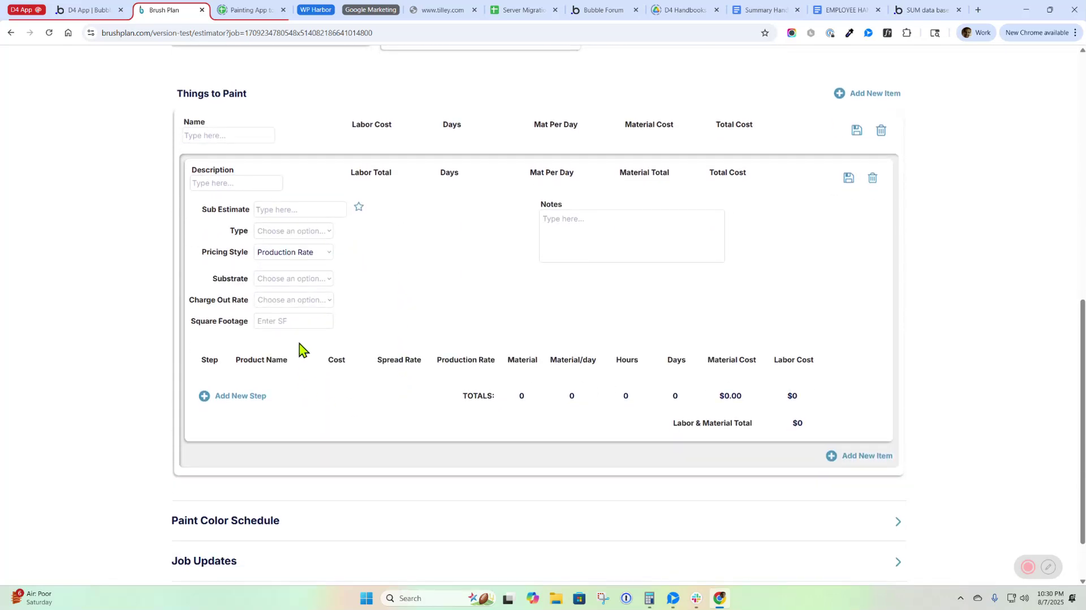
Set the new line's substrate to Drywall, charge out rate to Rate 60 $60.00/h and square footage to 2,000.
{"action": "left_click", "coordinate": [292, 279]}
{"action": "left_click", "coordinate": [292, 305]}
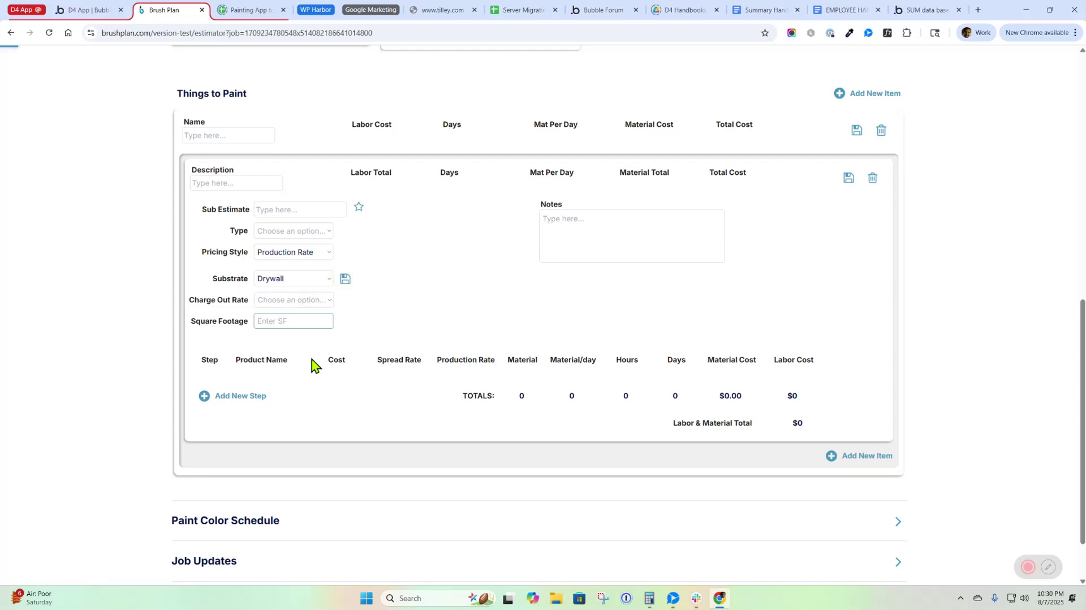
{"action": "left_click", "coordinate": [294, 299]}
{"action": "left_click", "coordinate": [291, 326]}
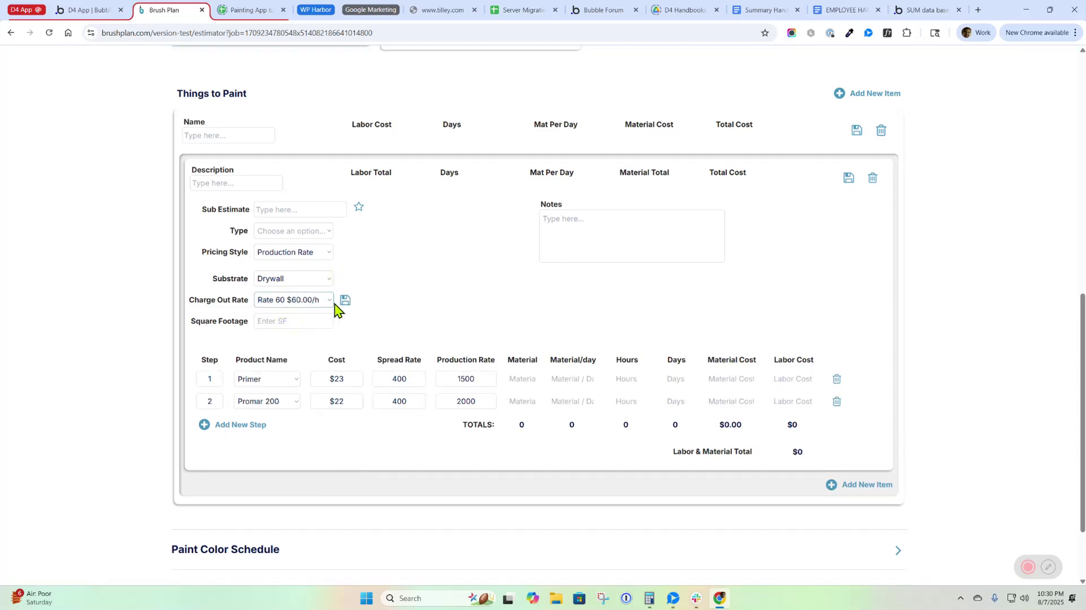
{"action": "type", "text": "2000"}
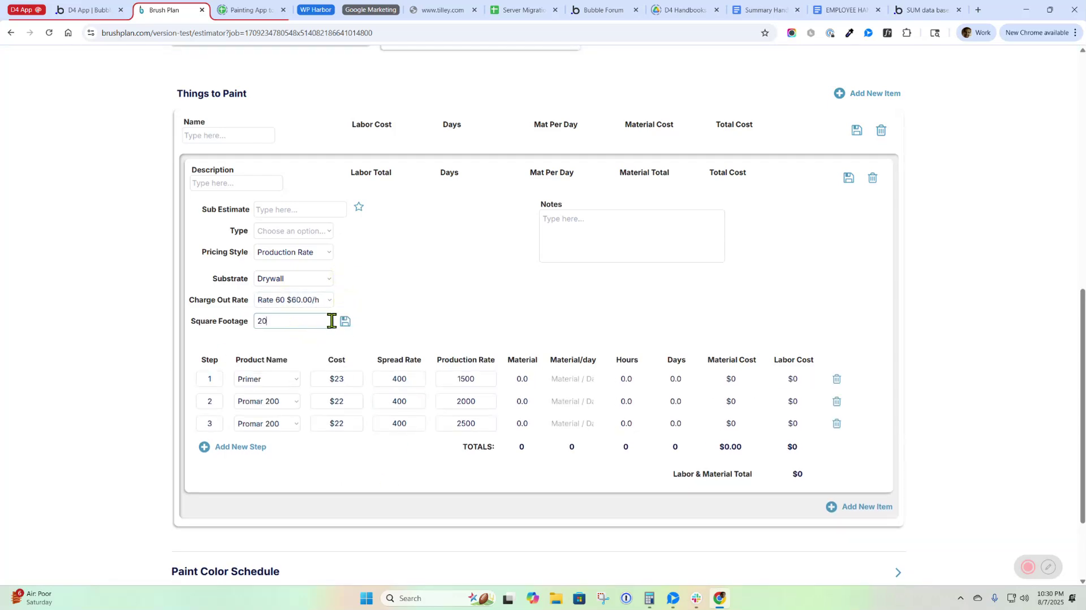
{"action": "left_click", "coordinate": [420, 320]}
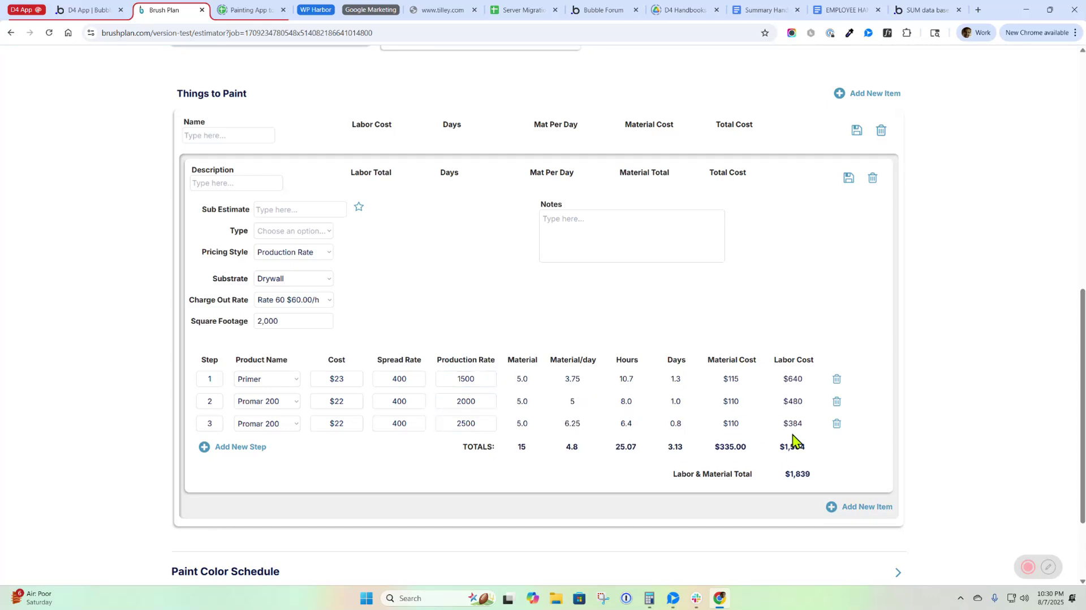
Delete the Primer step from the drywall line, save the line and check the estimate totals.
{"action": "left_click", "coordinate": [836, 379]}
{"action": "scroll", "coordinate": [758, 254], "scroll_direction": "up", "scroll_amount": 1}
{"action": "scroll", "coordinate": [689, 162], "scroll_direction": "up", "scroll_amount": 3}
{"action": "scroll", "coordinate": [709, 261], "scroll_direction": "down", "scroll_amount": 3}
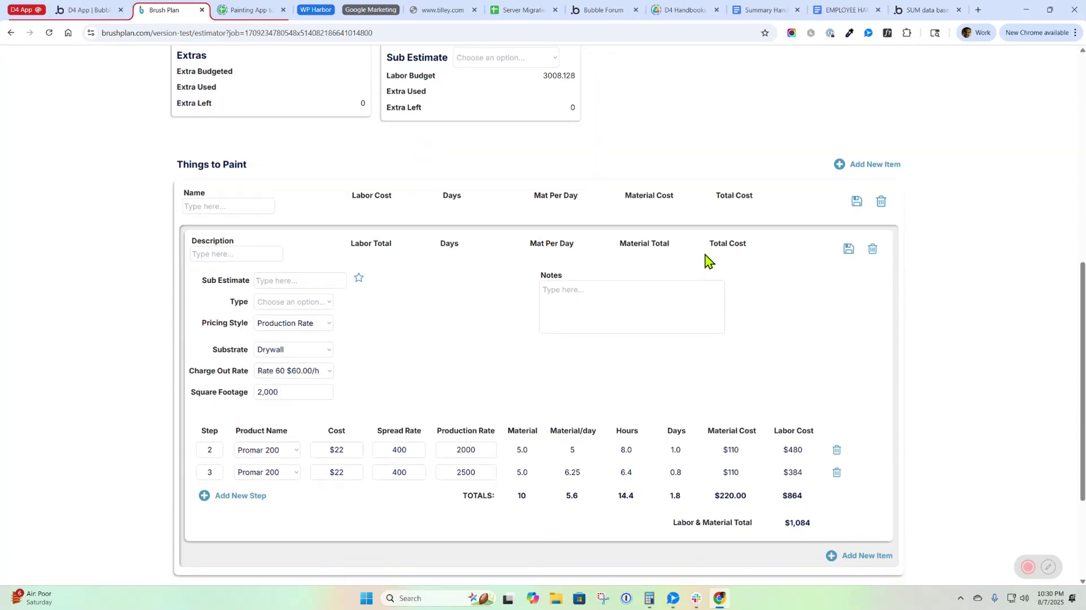
{"action": "left_click", "coordinate": [848, 248]}
{"action": "scroll", "coordinate": [792, 282], "scroll_direction": "up", "scroll_amount": 4}
{"action": "scroll", "coordinate": [786, 339], "scroll_direction": "down", "scroll_amount": 2}
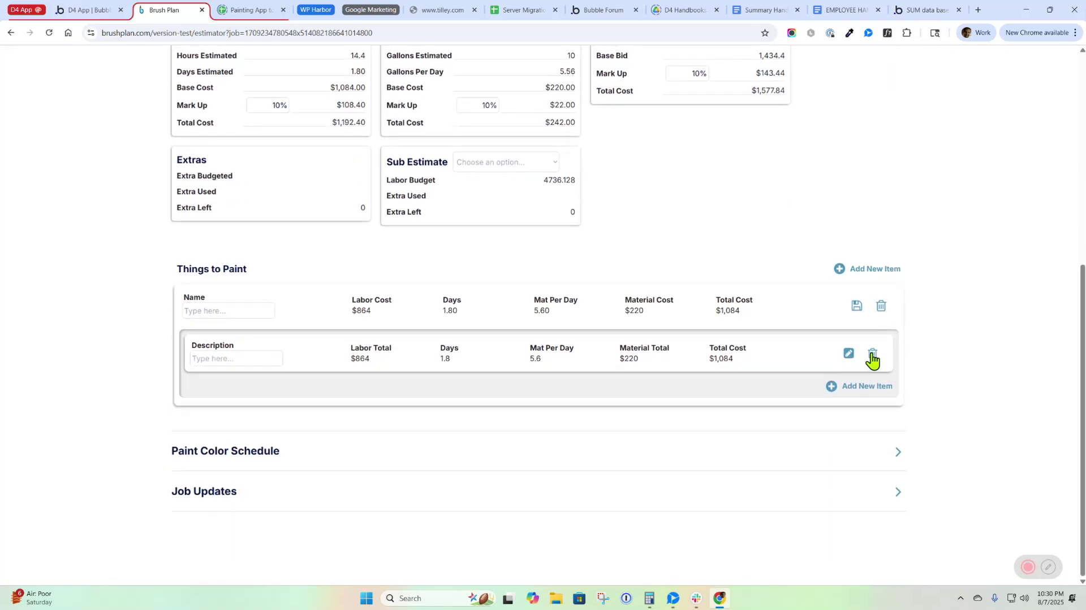
{"action": "mouse_move", "coordinate": [1017, 569]}
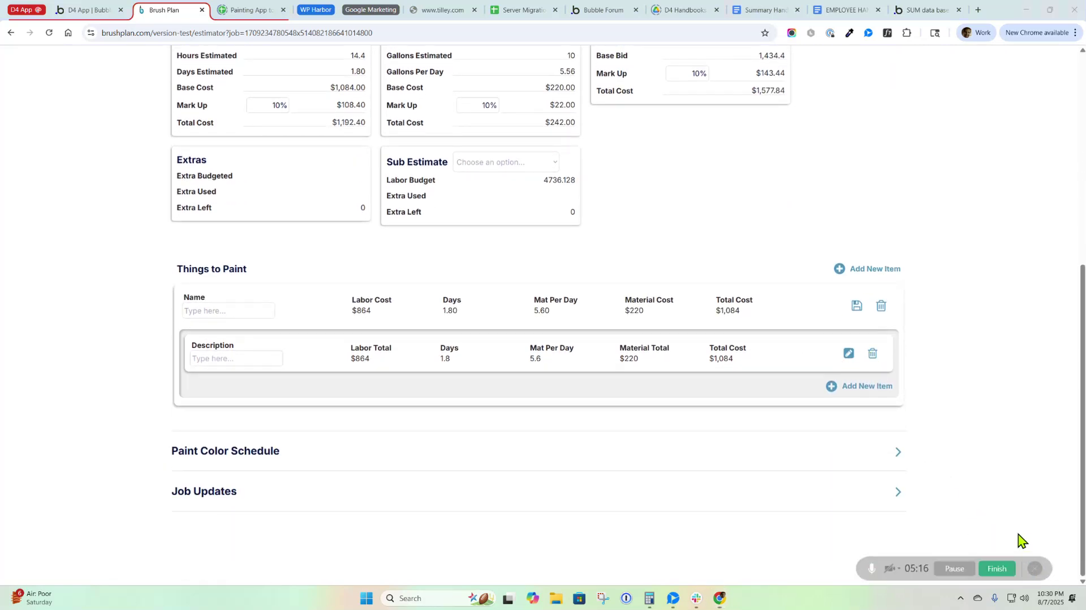